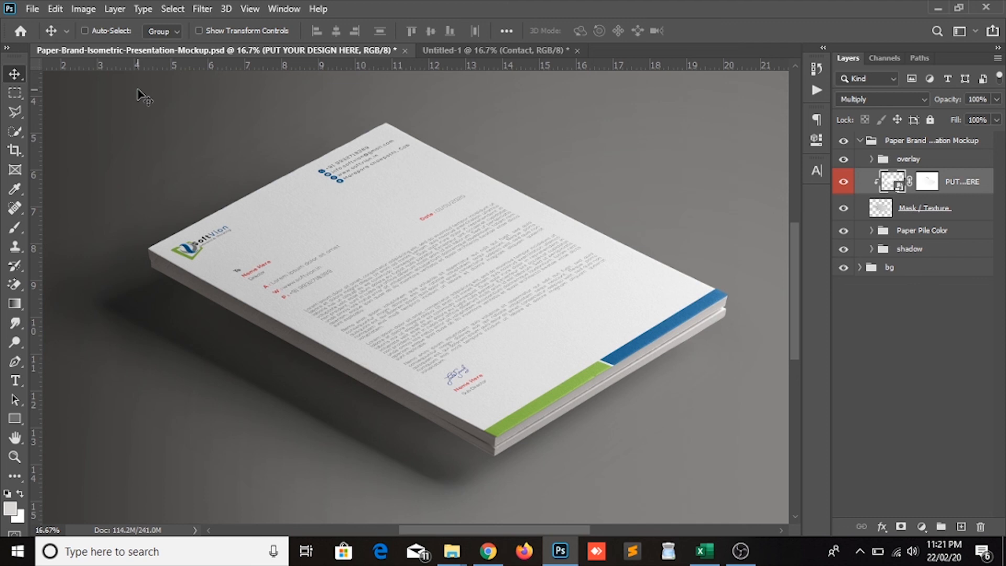
- Create a new A4 print document named "Latter Head" in CMYK Color mode
left_click(38, 7)
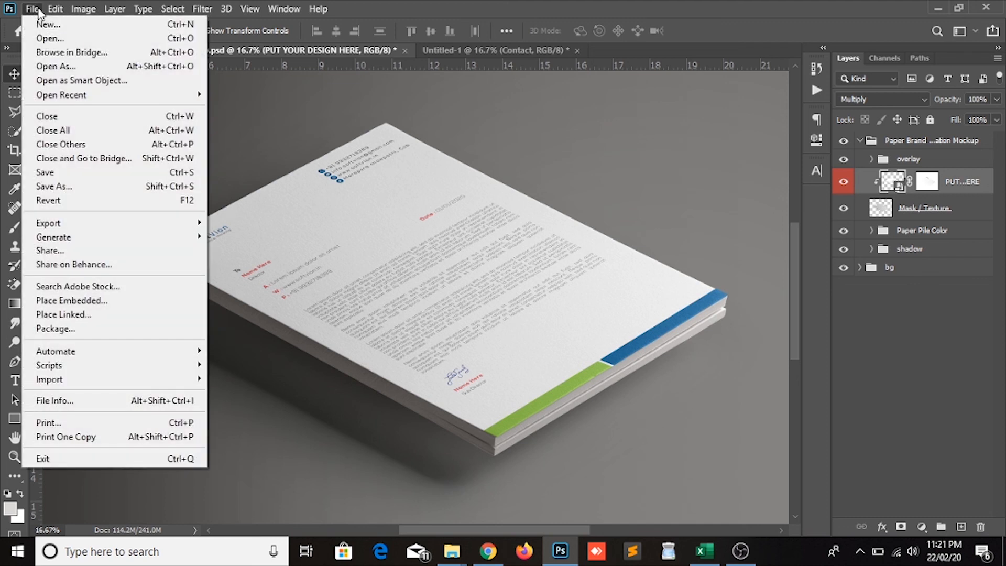
left_click(43, 22)
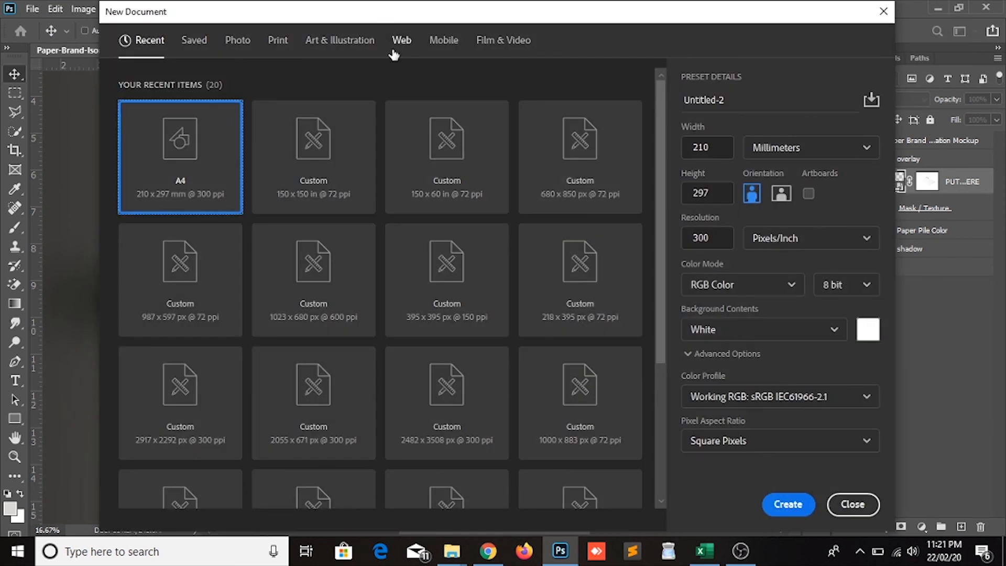
left_click(278, 40)
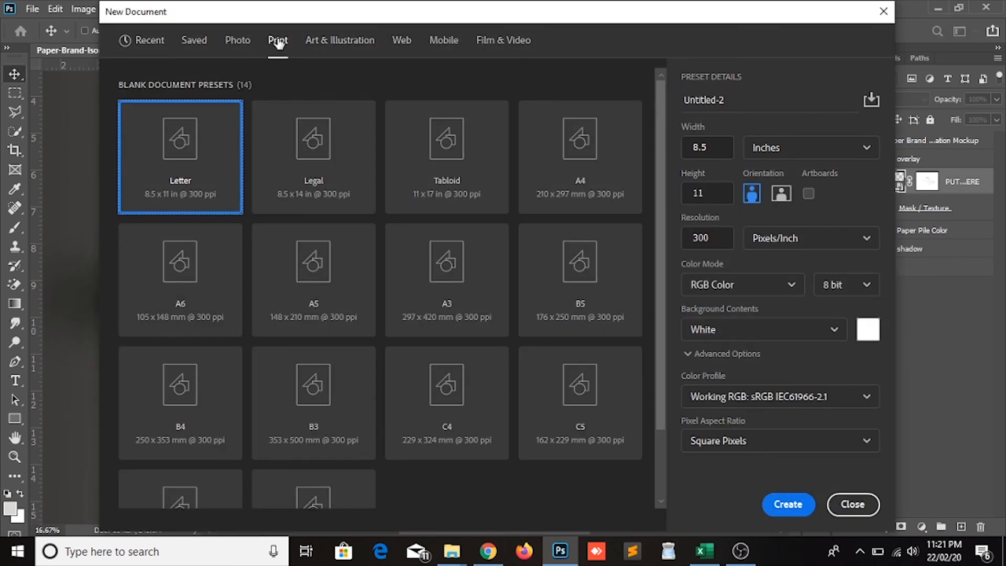
left_click(584, 168)
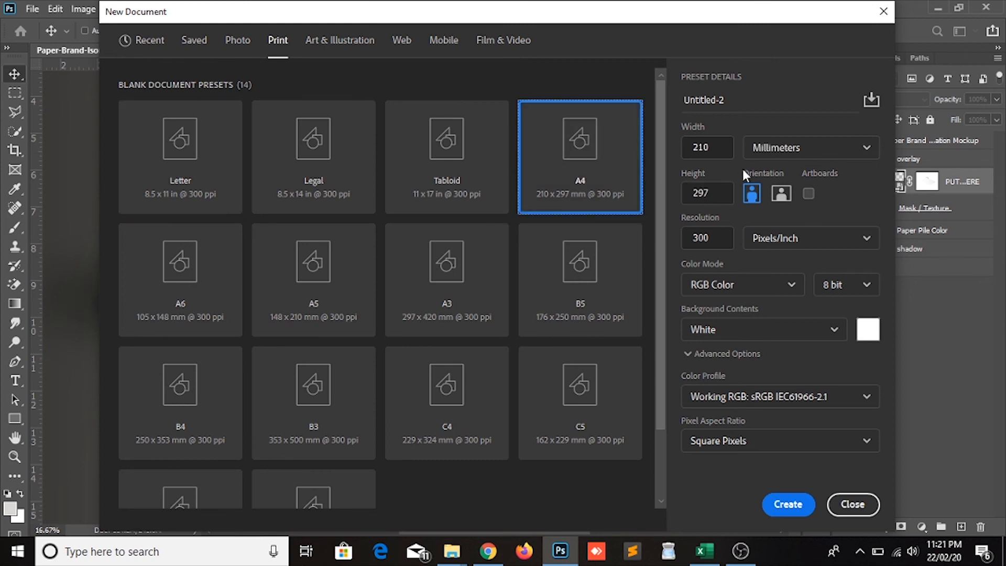
left_click(766, 287)
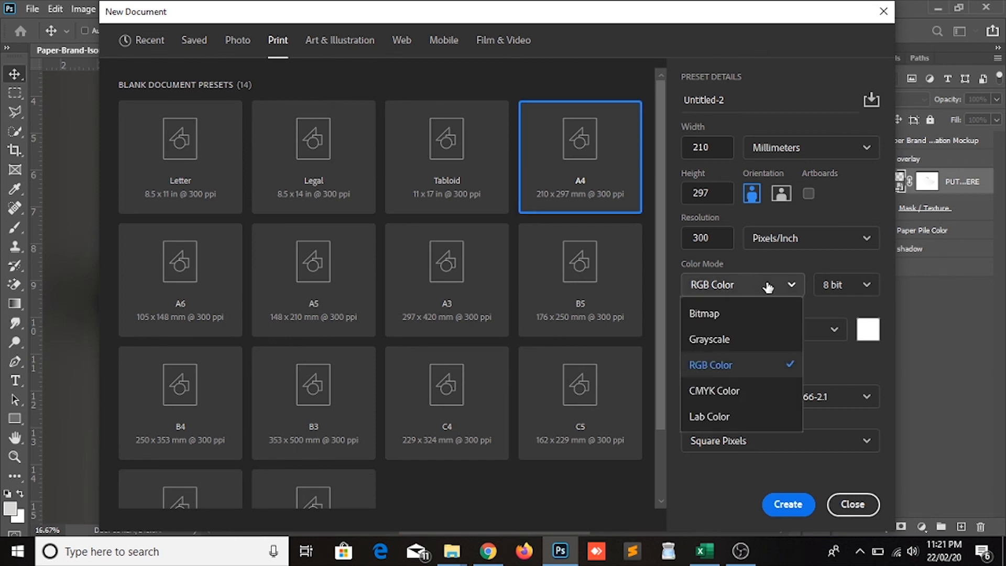
left_click(713, 396)
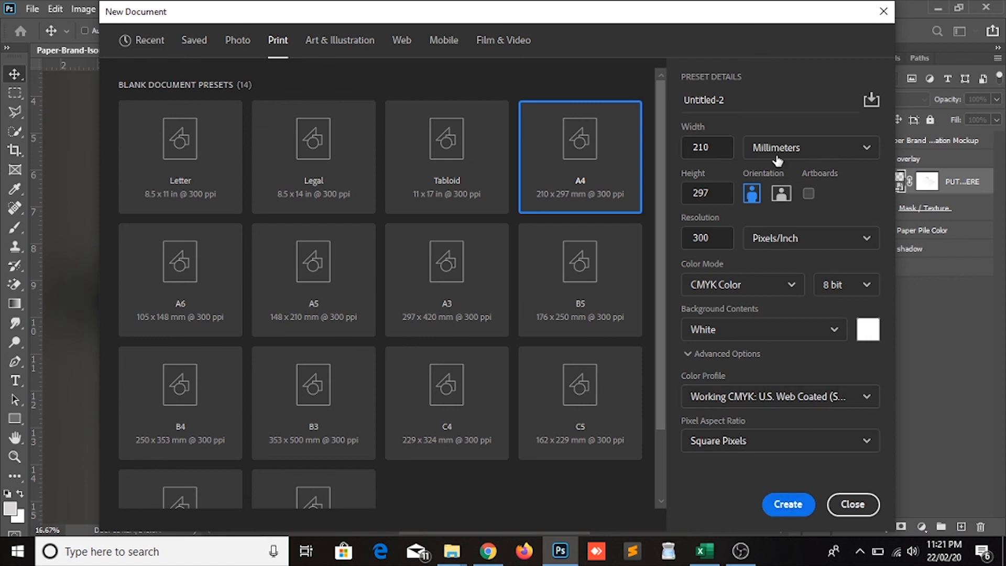
left_click(741, 109)
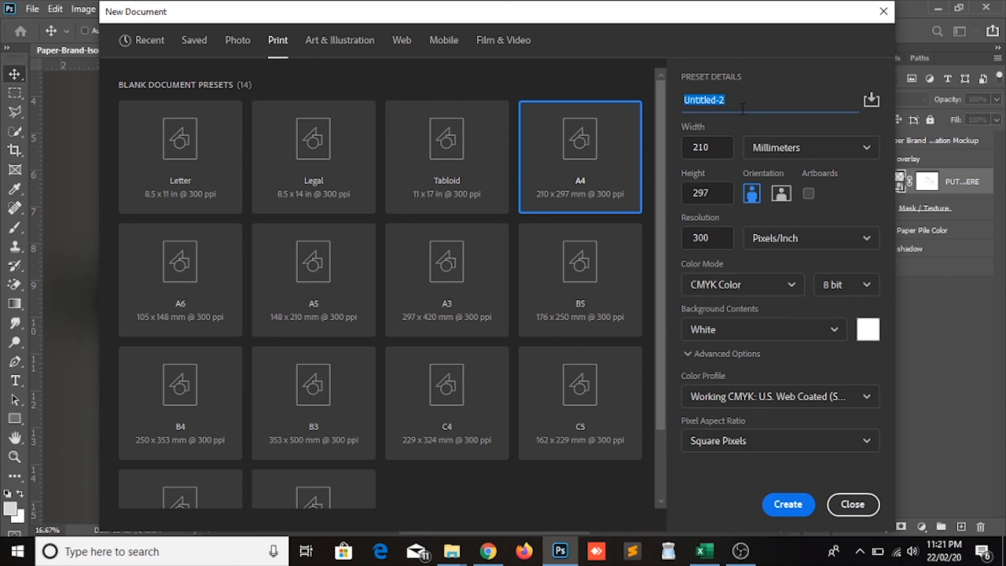
type("Latter Head")
left_click(787, 503)
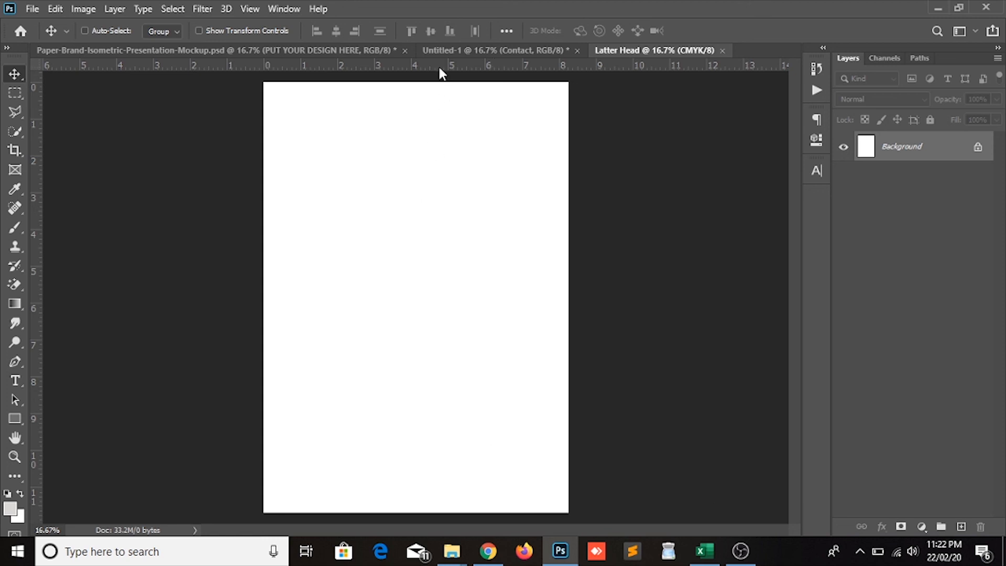
- Place guides along all four edges of the blank page
left_click_drag(438, 62, 437, 81)
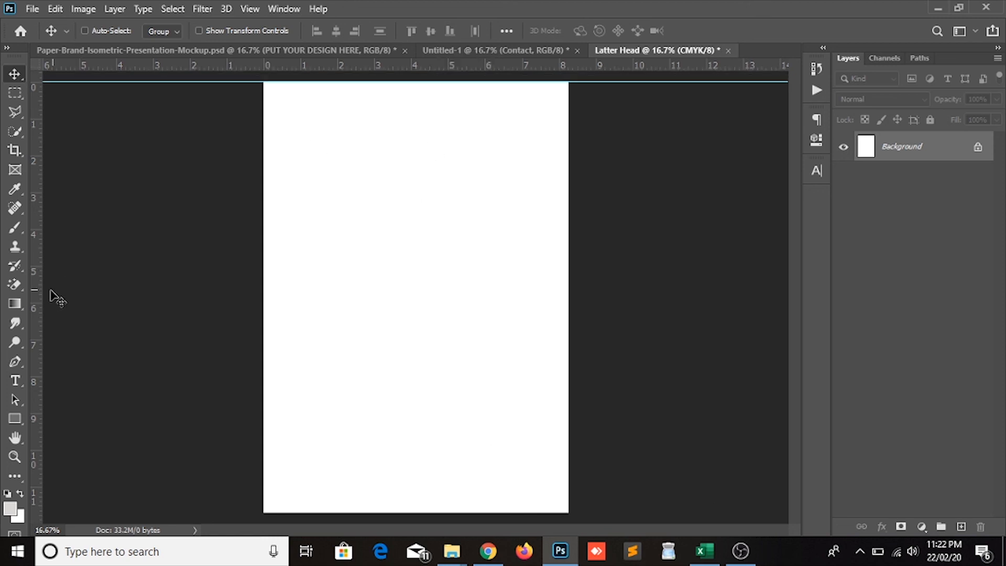
left_click_drag(37, 295, 263, 265)
left_click_drag(39, 282, 570, 257)
left_click_drag(480, 68, 449, 512)
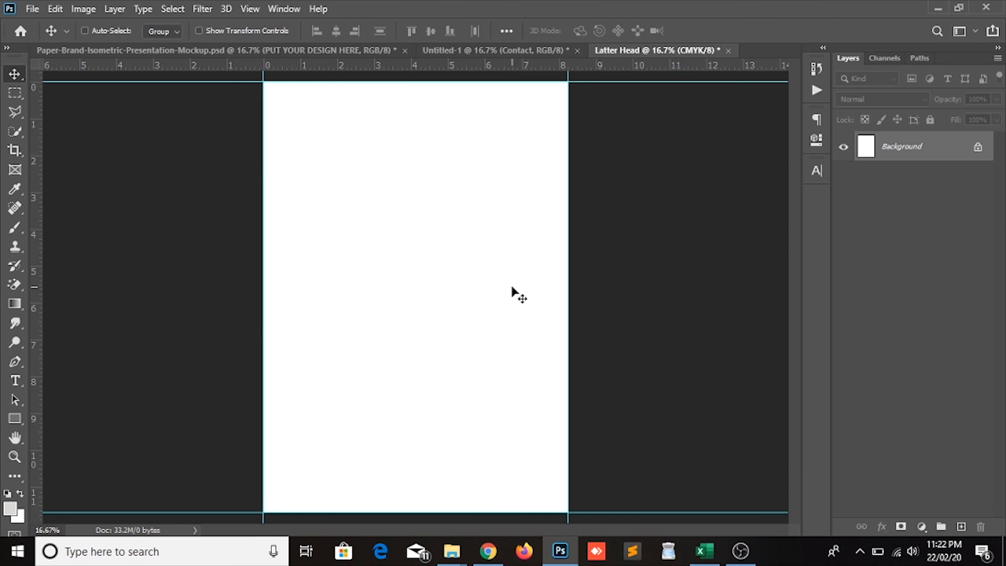
- Enlarge the canvas relatively by 0.25 inches in both width and height to add a bleed
left_click(82, 9)
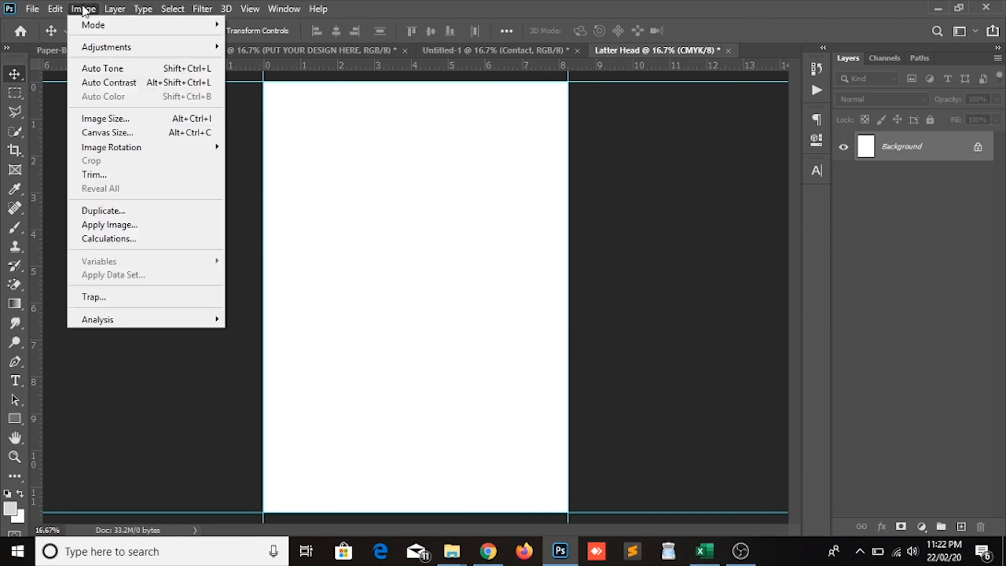
left_click(126, 141)
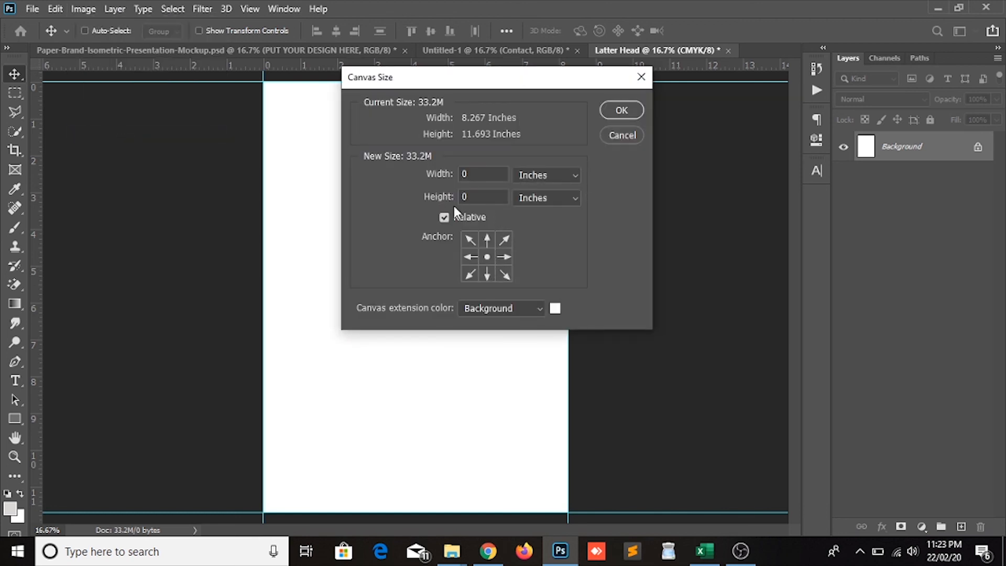
left_click(449, 175)
type(".25")
key("Tab")
key("Tab")
type(".25")
left_click(620, 110)
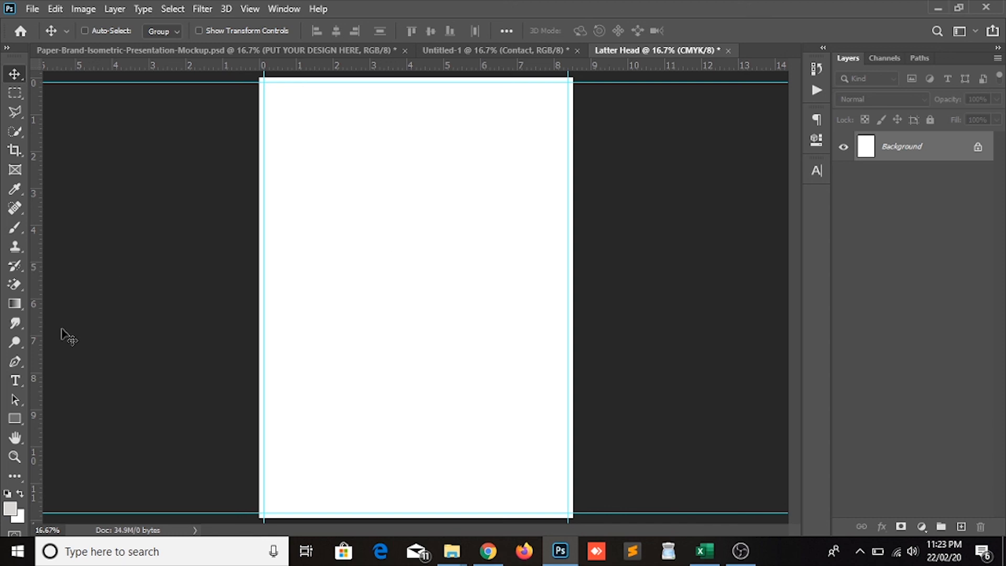
- Create a 0.5 × 0.5 in square with the Rectangle tool near the upper-left of the page
left_click(15, 417)
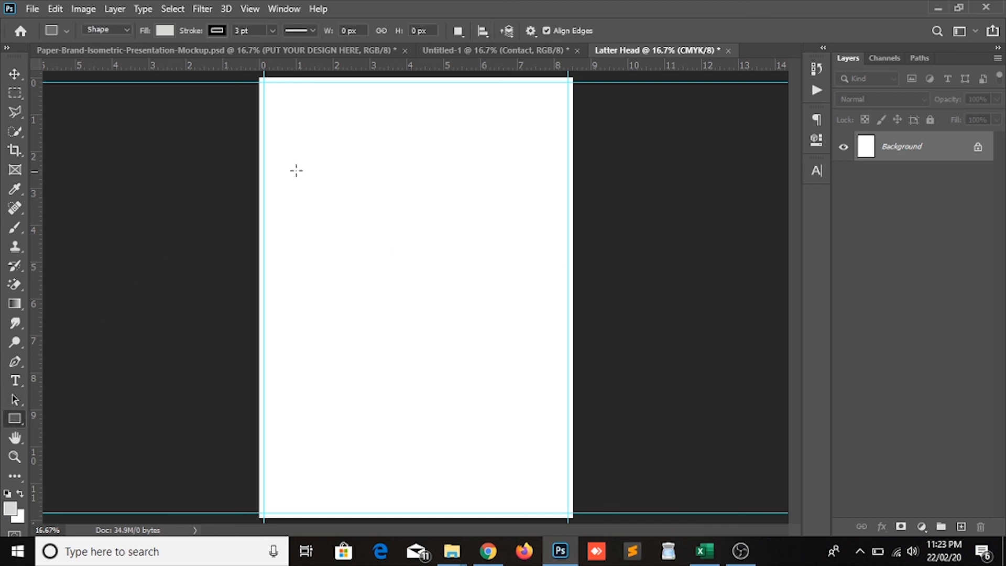
left_click(294, 122)
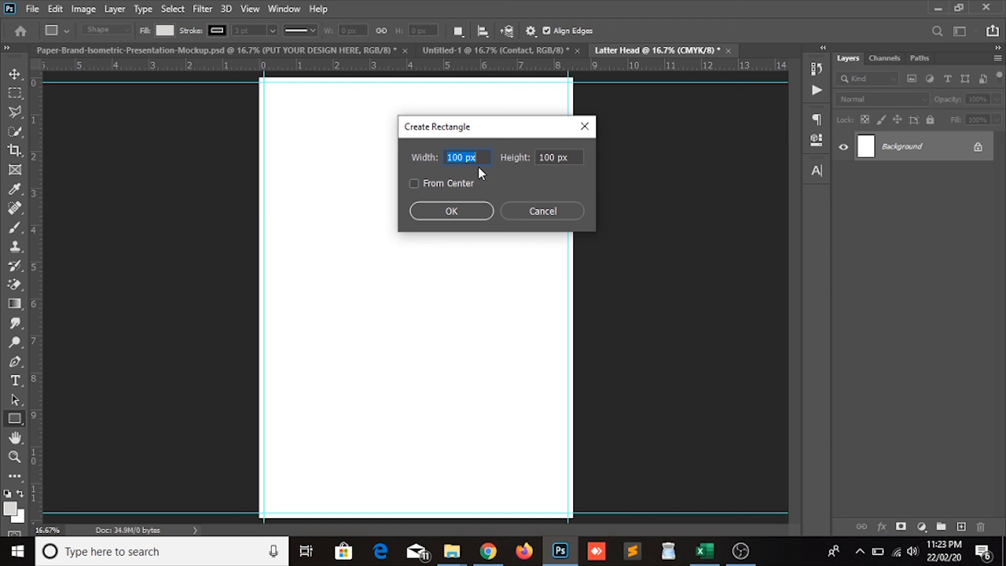
type(".5 in")
key("Tab")
type(".5in")
left_click(444, 217)
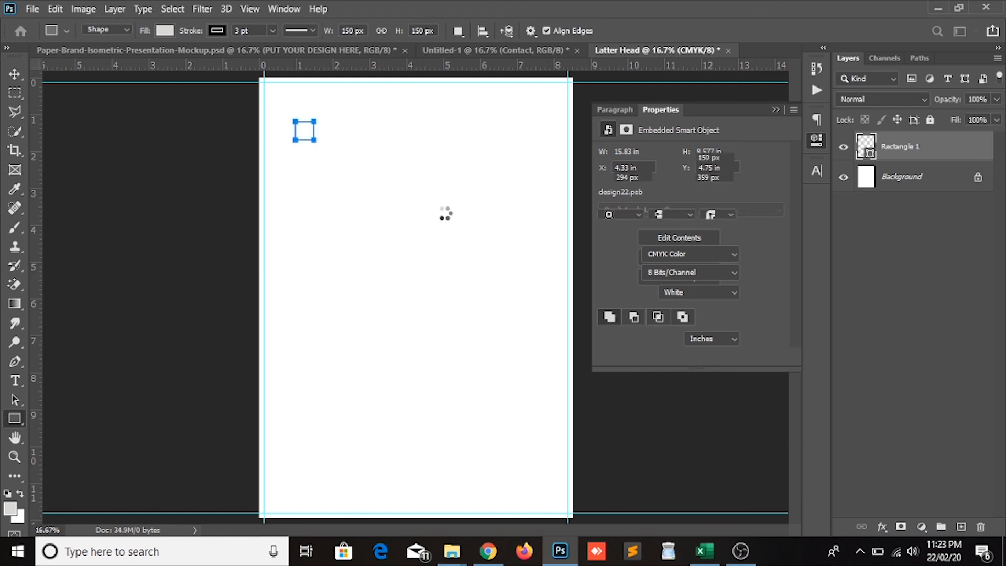
- Use the square in the two upper page corners as a spacer to place the left, top and right margin guides
left_click(16, 75)
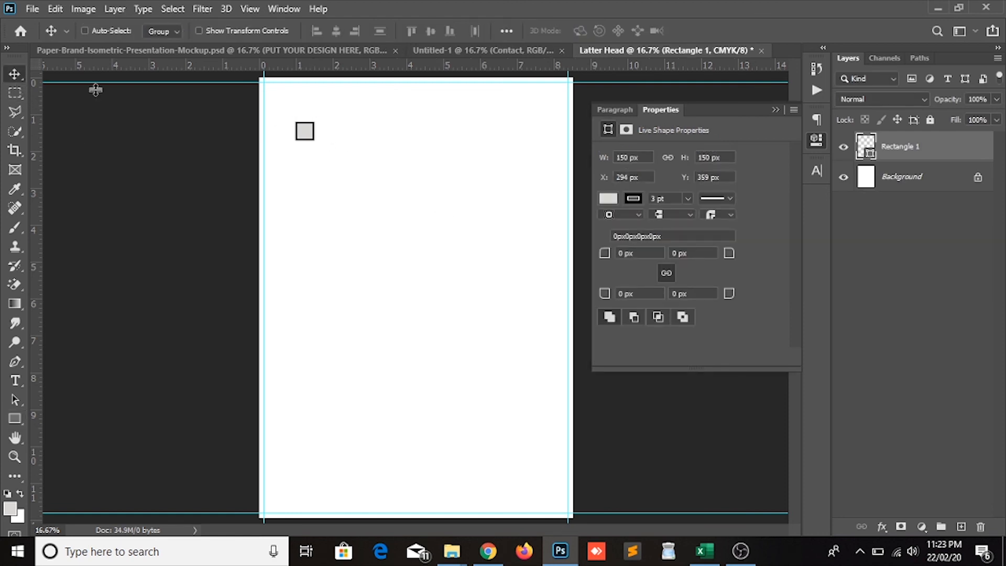
left_click_drag(305, 134, 274, 94)
left_click_drag(40, 213, 282, 132)
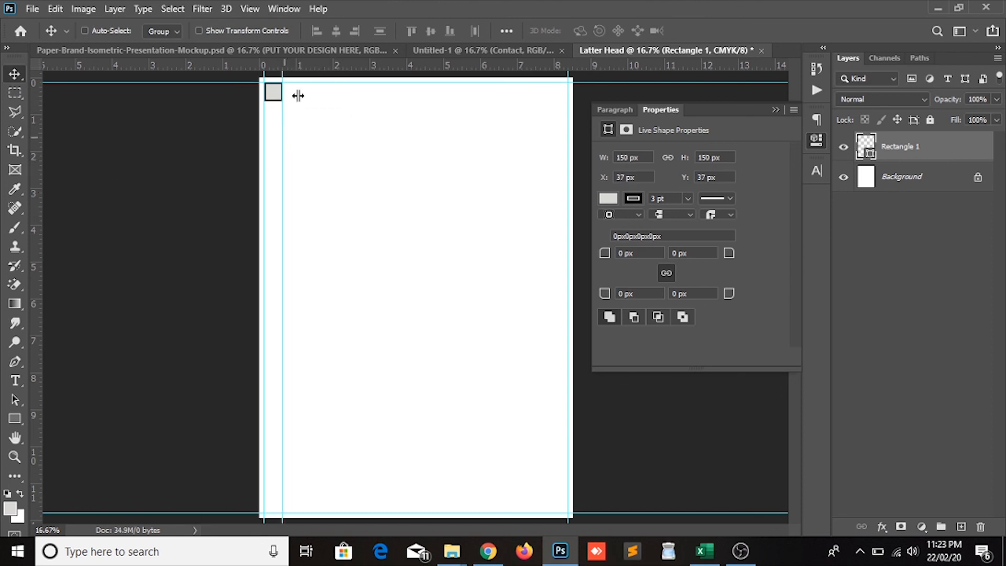
left_click_drag(317, 67, 566, 95)
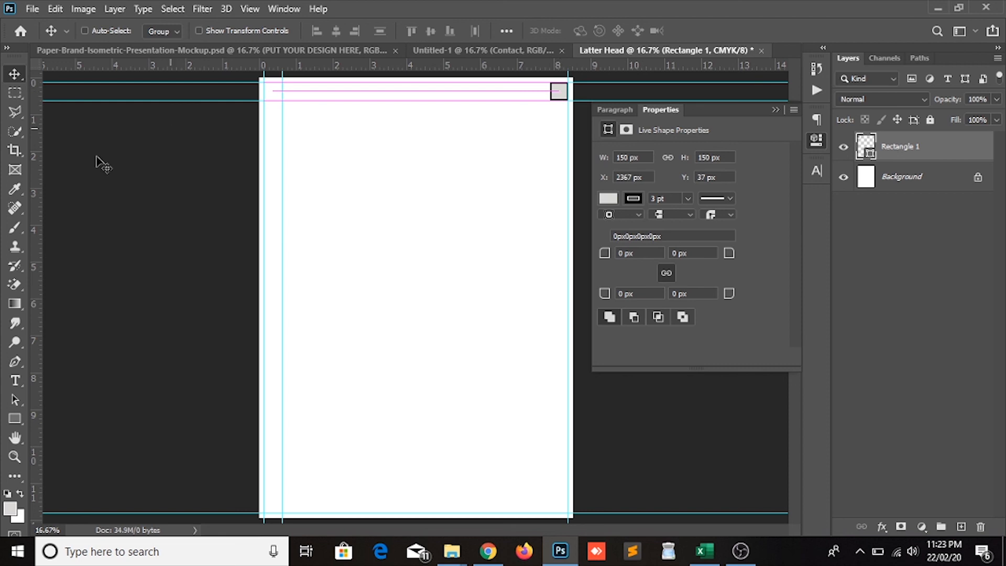
left_click_drag(39, 181, 548, 111)
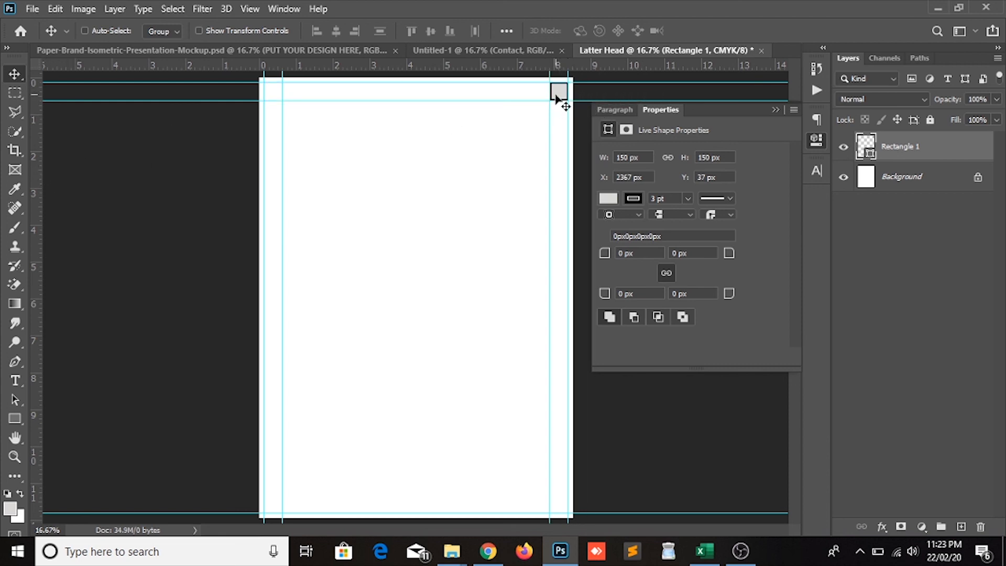
- Place the bottom margin guide using the square in the lower-right page corner, and delete the Rectangle 1 layer
left_click_drag(557, 97, 553, 509)
left_click_drag(516, 65, 520, 493)
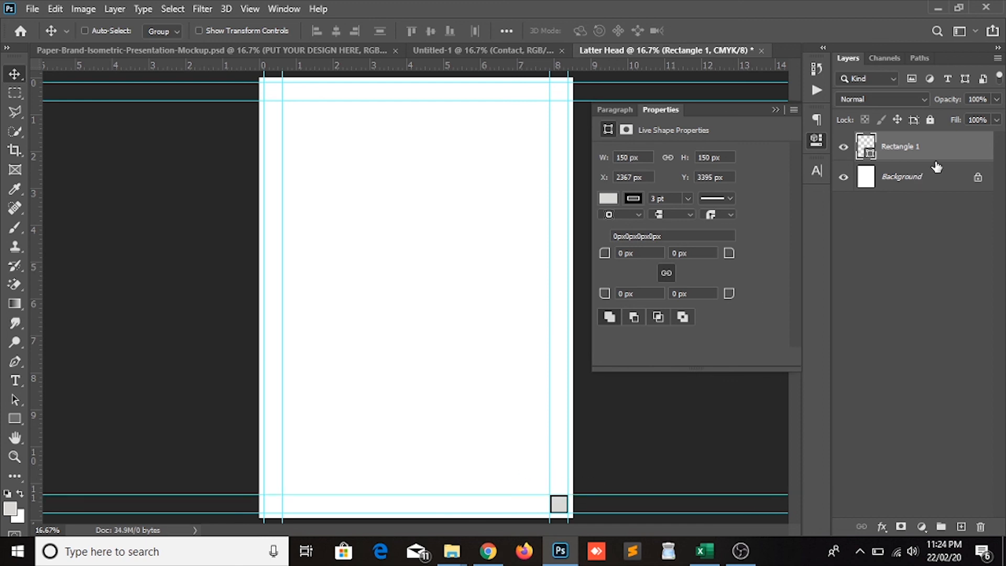
left_click(980, 526)
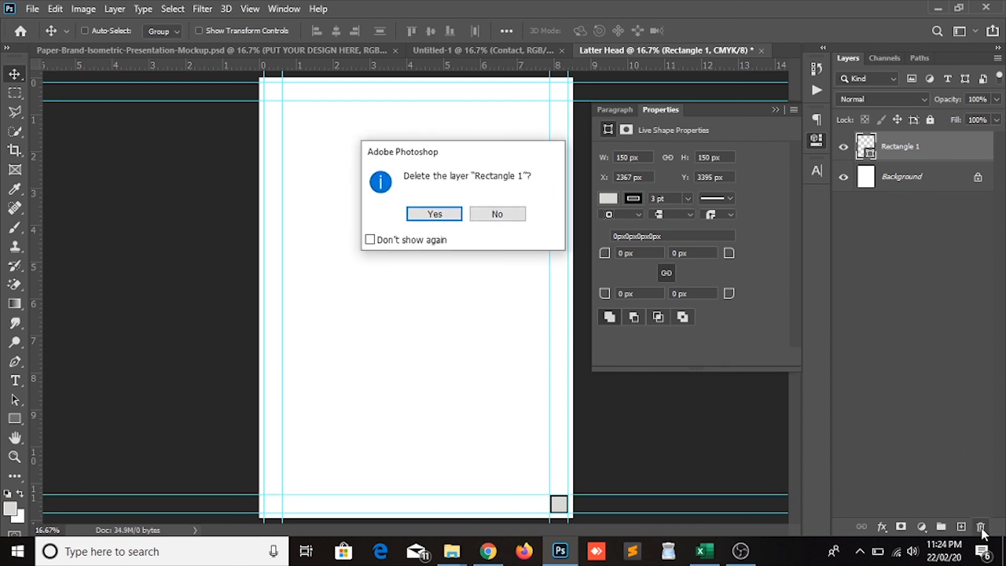
left_click(435, 214)
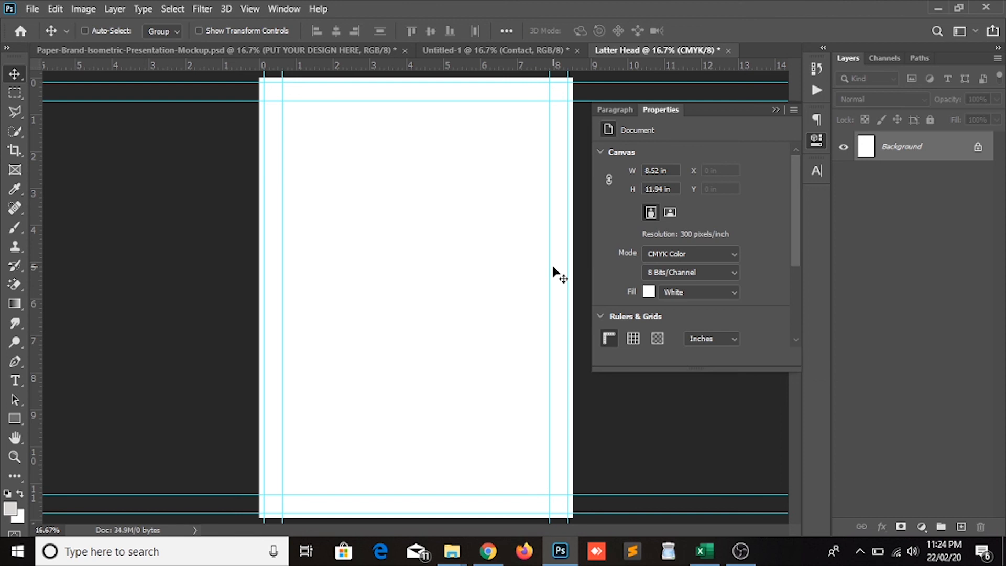
- Copy the Logo group from Untitled-1 into the Latter Head document, placing it at the upper-left margin corner
left_click(511, 44)
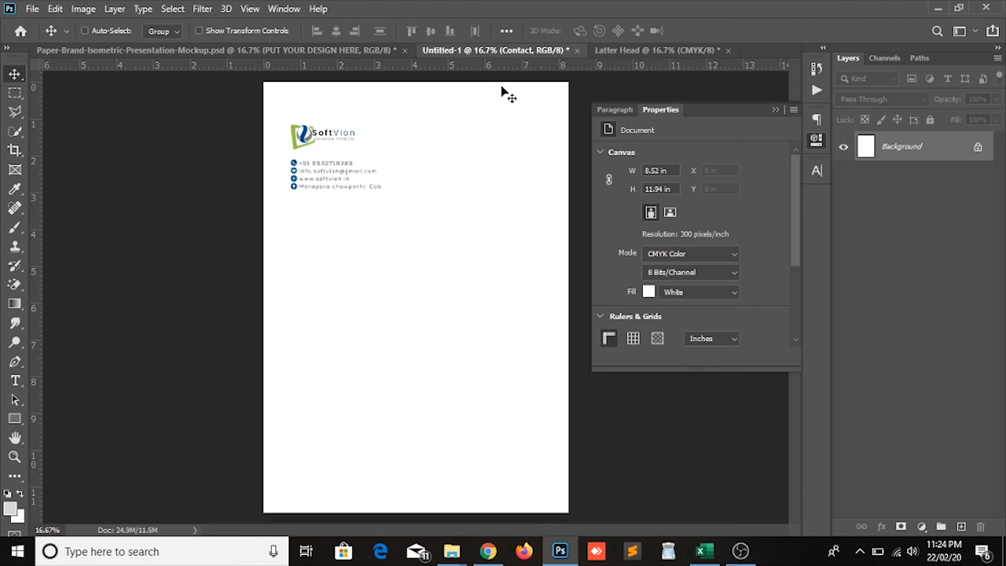
right_click(304, 141)
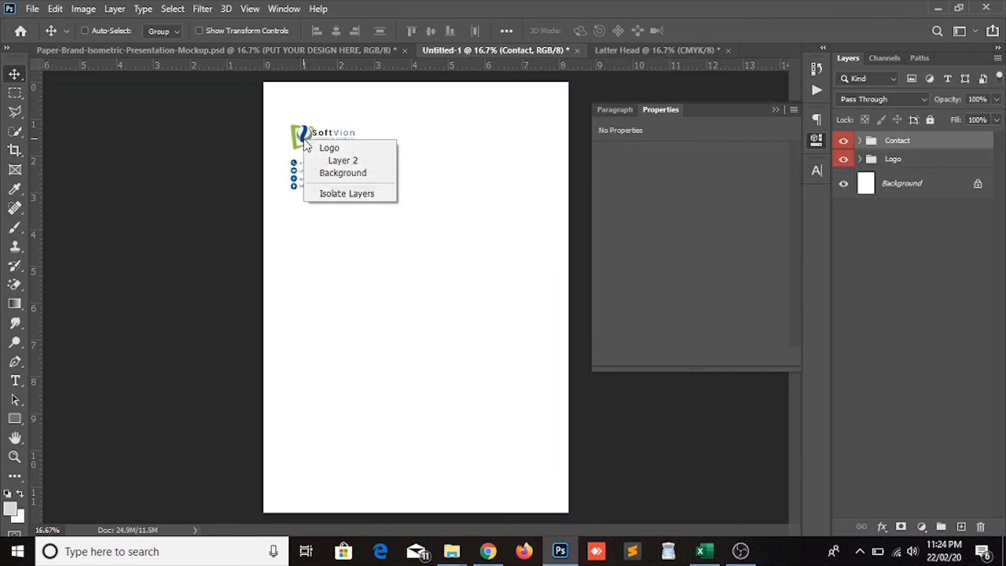
left_click(336, 148)
left_click_drag(332, 152, 314, 116)
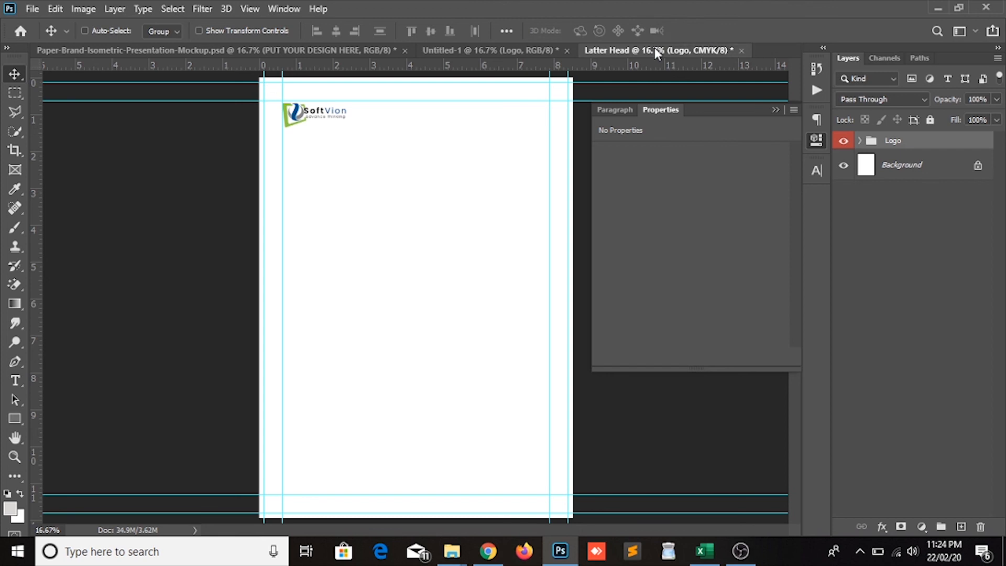
- Copy the Contact group from Untitled-1 into Latter Head, aligning it to the upper-right margin corner
left_click(534, 49)
right_click(333, 181)
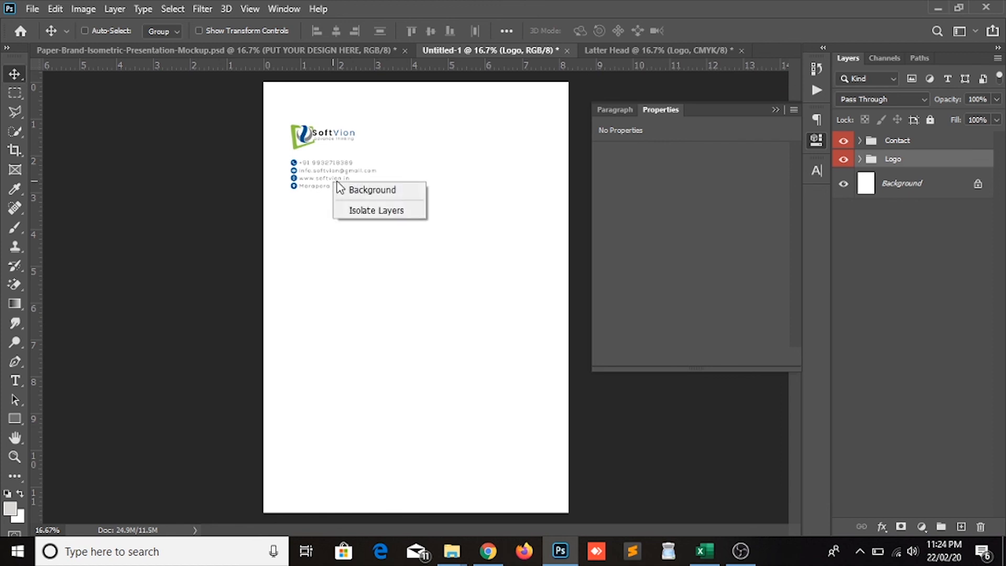
right_click(320, 172)
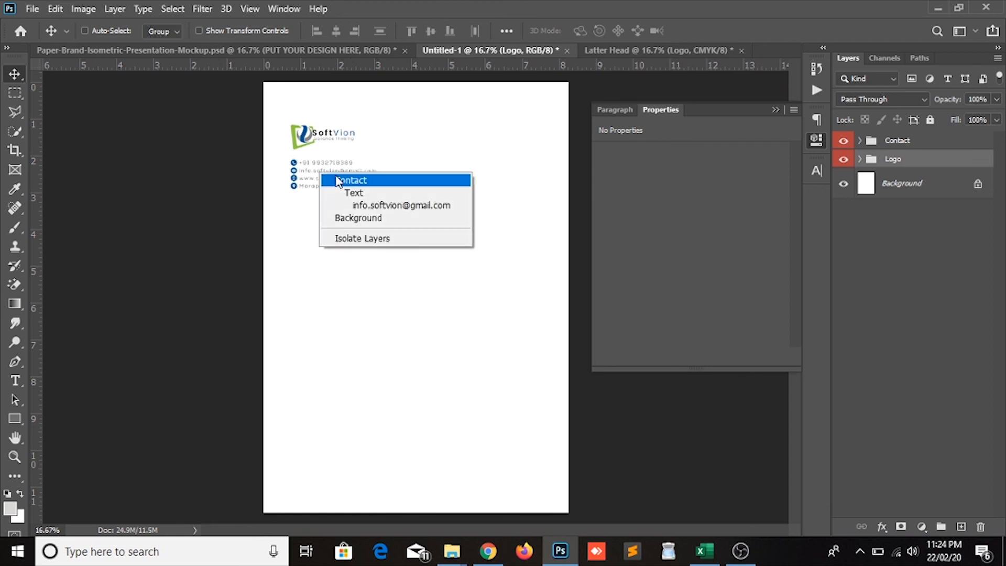
left_click(340, 179)
left_click_drag(330, 175, 500, 120)
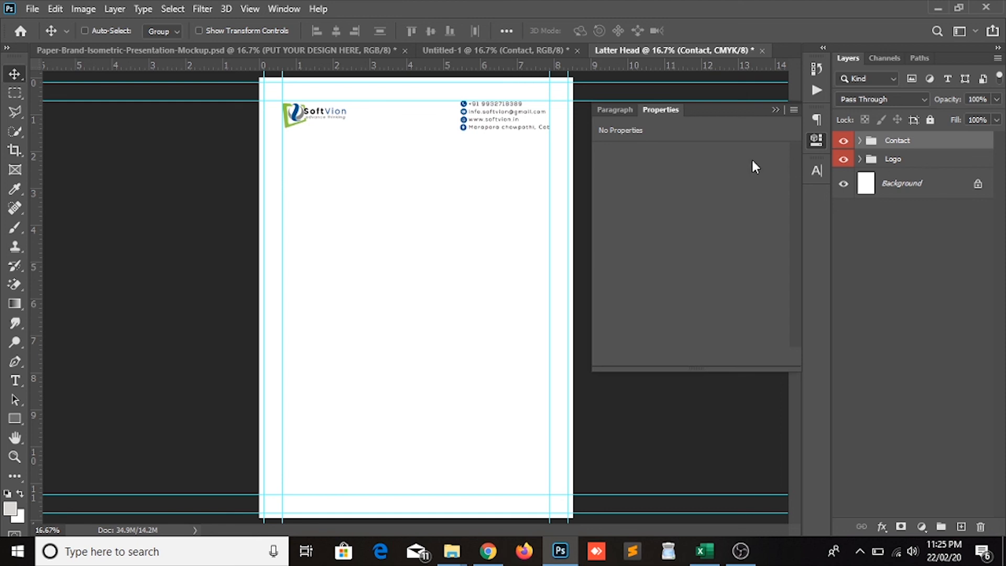
left_click(774, 110)
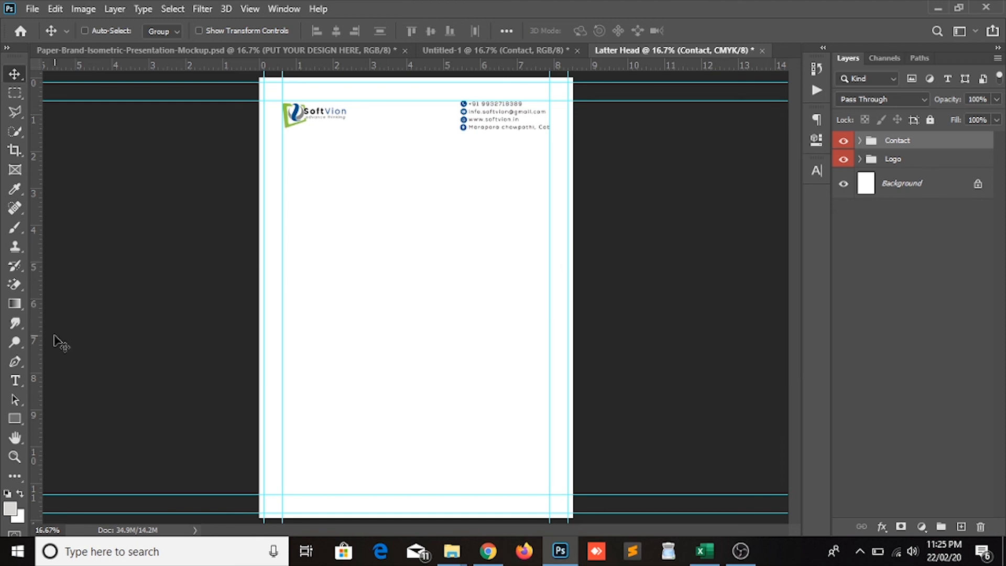
- Select the Background layer and place a vertical guide at the horizontal centre of the page
left_click(15, 419)
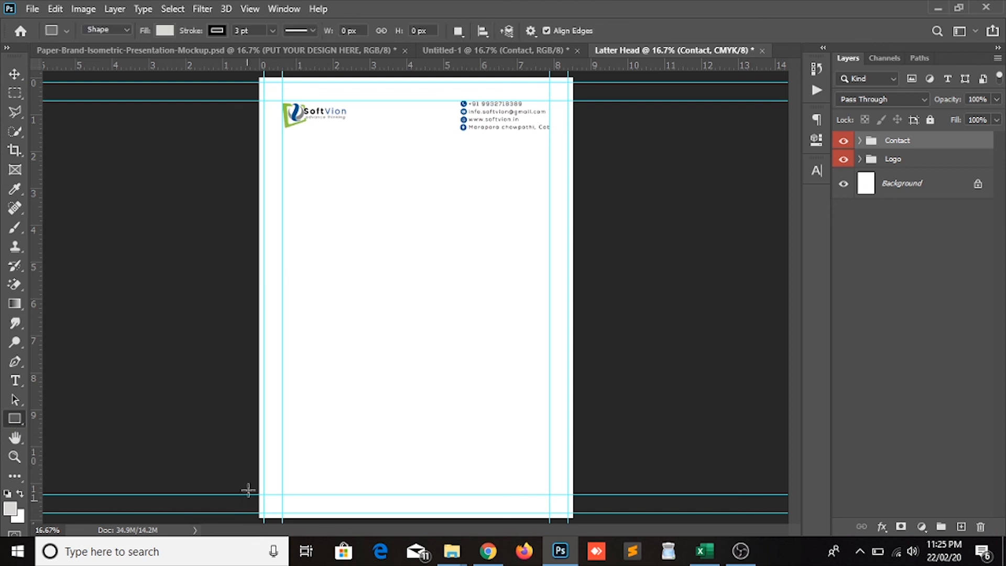
left_click(15, 73)
right_click(340, 229)
left_click(371, 237)
left_click_drag(38, 287, 416, 276)
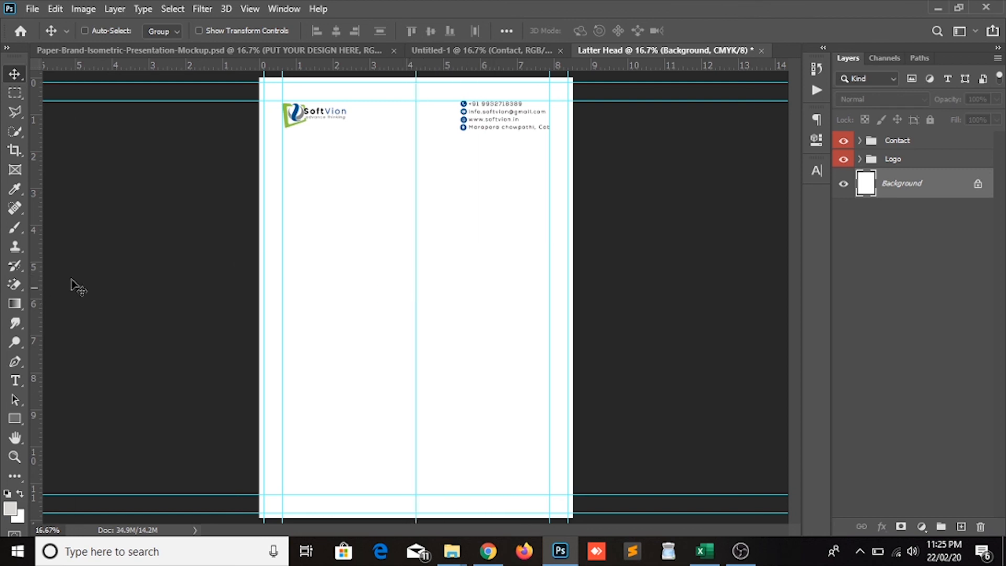
- Draw a 2480 × 150 px footer rectangle between the bleed guides and the bottom margin guide, and remove its stroke
left_click(15, 418)
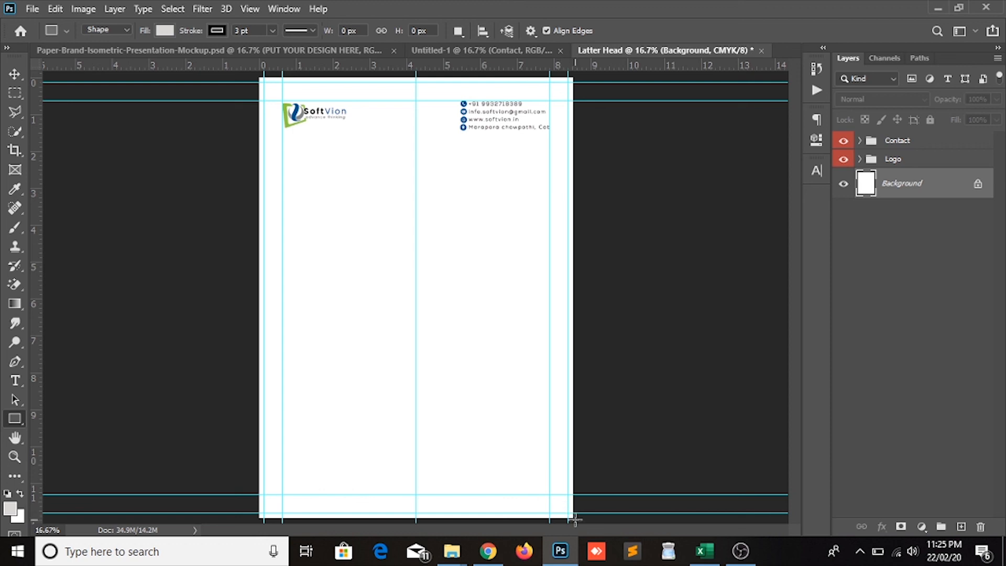
left_click_drag(574, 514, 266, 490)
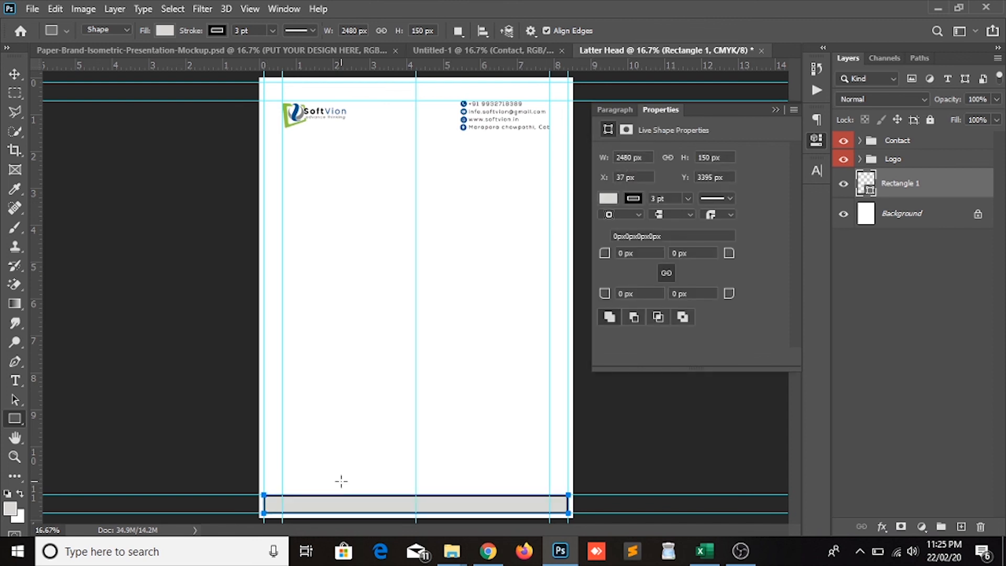
left_click(634, 198)
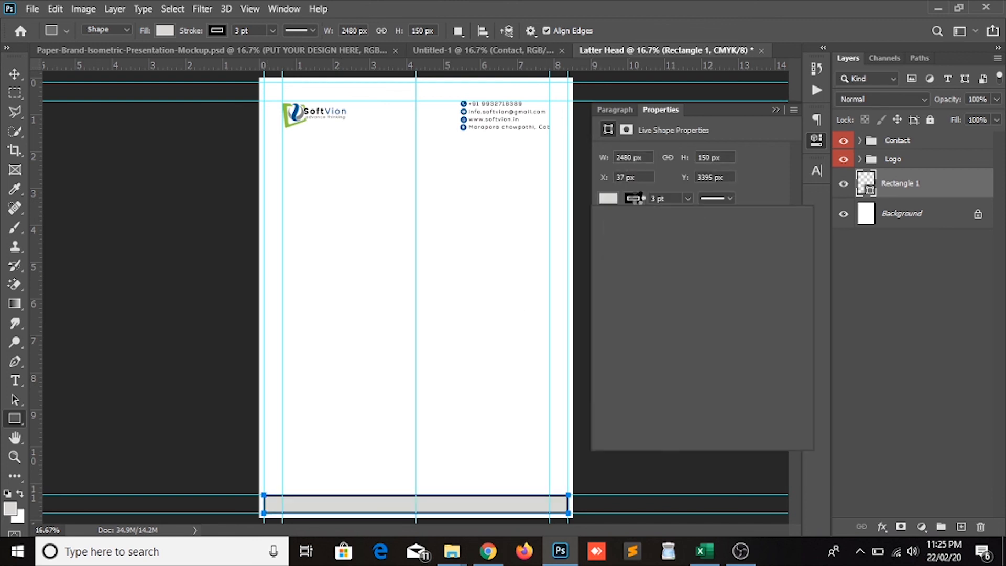
left_click(617, 228)
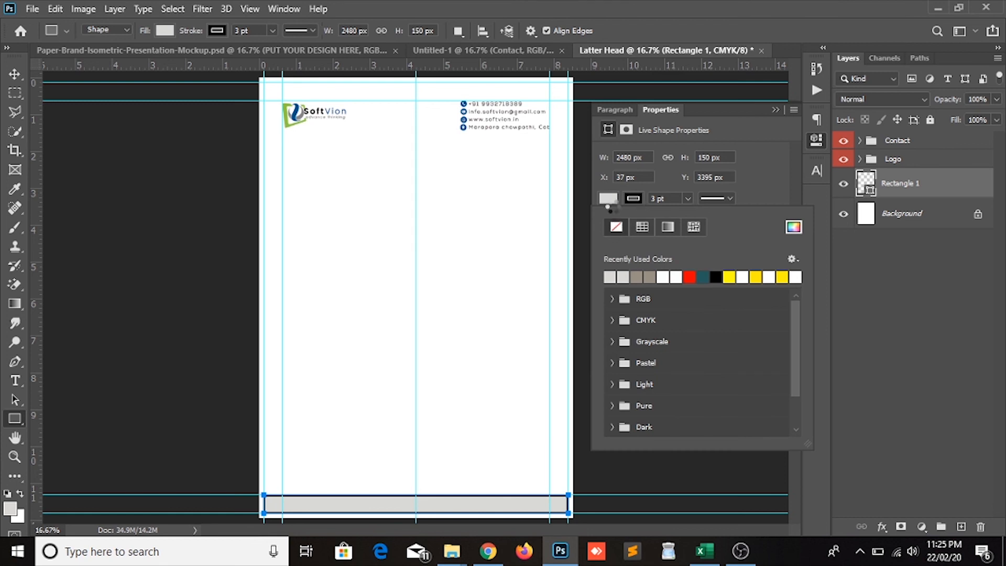
- Fill the footer rectangle with the green swatch from the RGB colour group
left_click(611, 196)
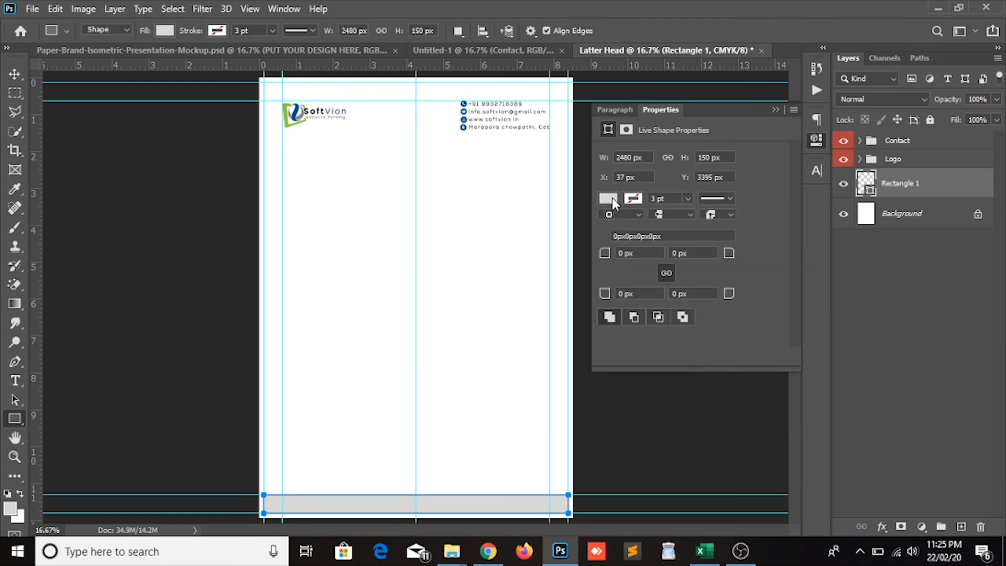
left_click(612, 197)
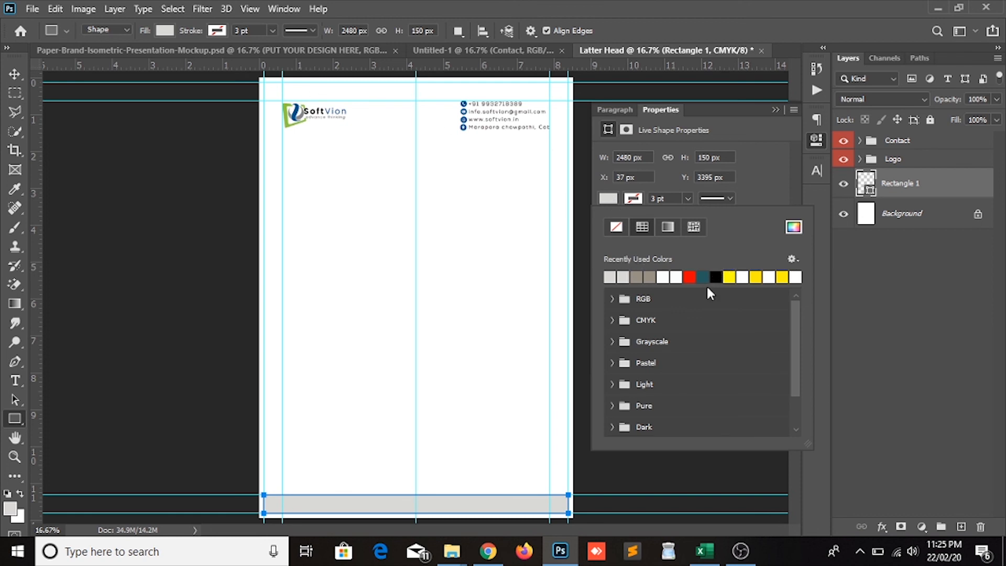
left_click(613, 298)
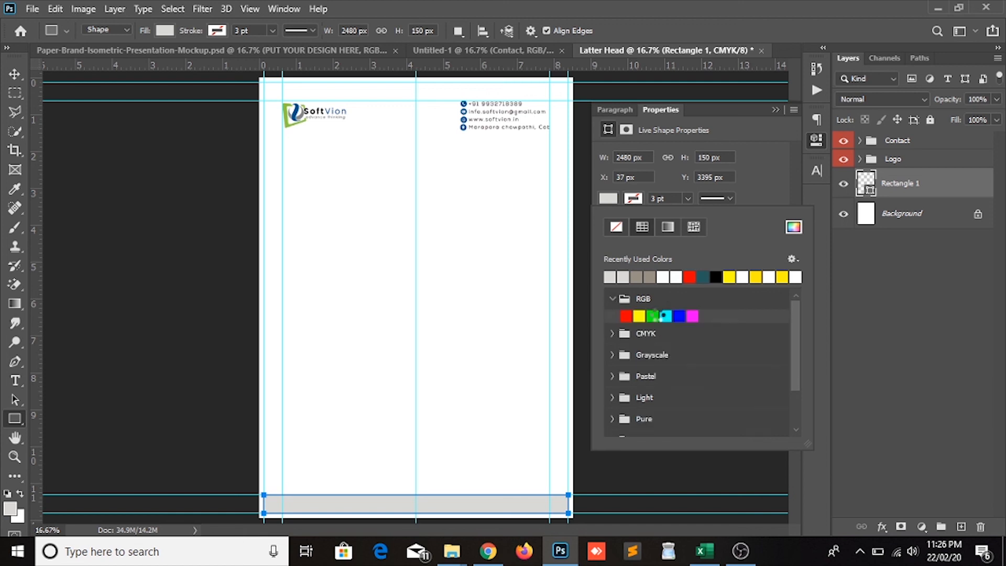
left_click(652, 315)
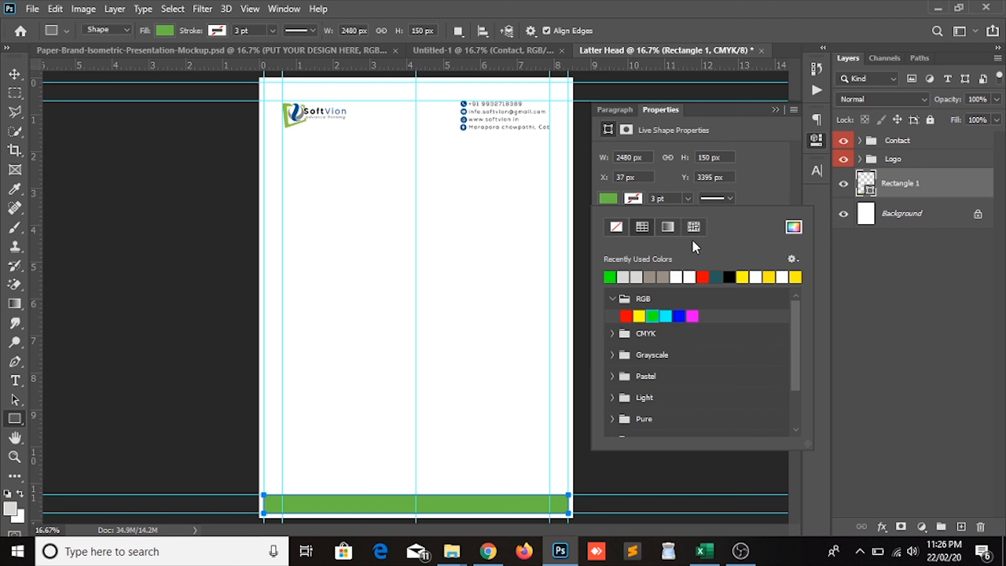
- Narrow the green footer bar from its right end to the page's centre guide, making it 1240.5 px wide
left_click(16, 78)
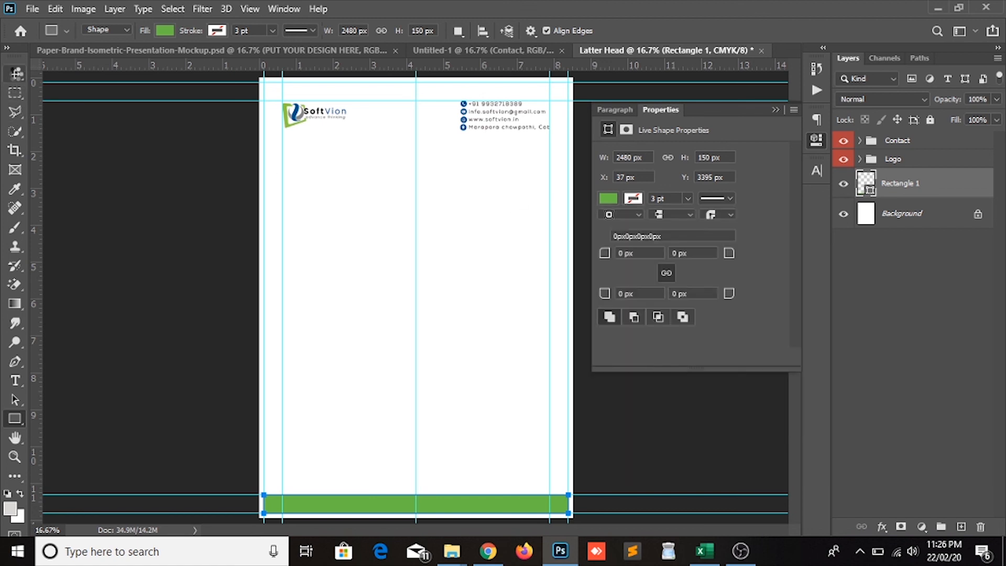
left_click(15, 75)
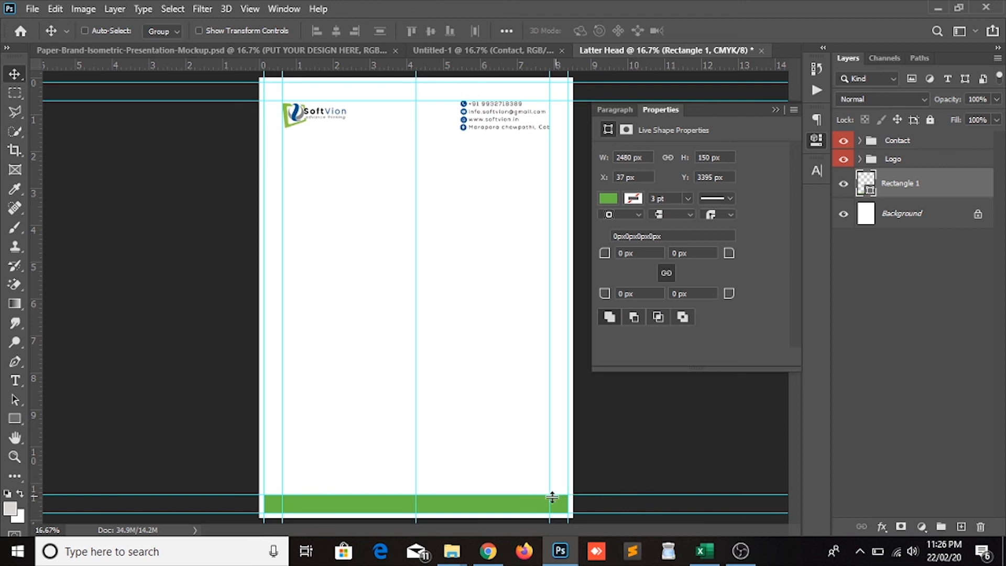
key("ctrl+t")
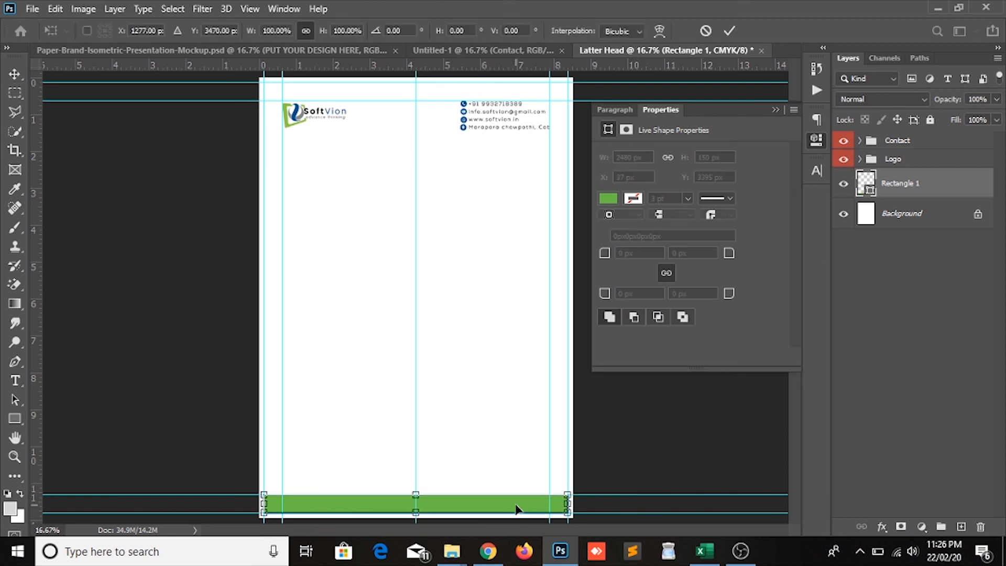
left_click_drag(567, 502, 420, 502)
key("Return")
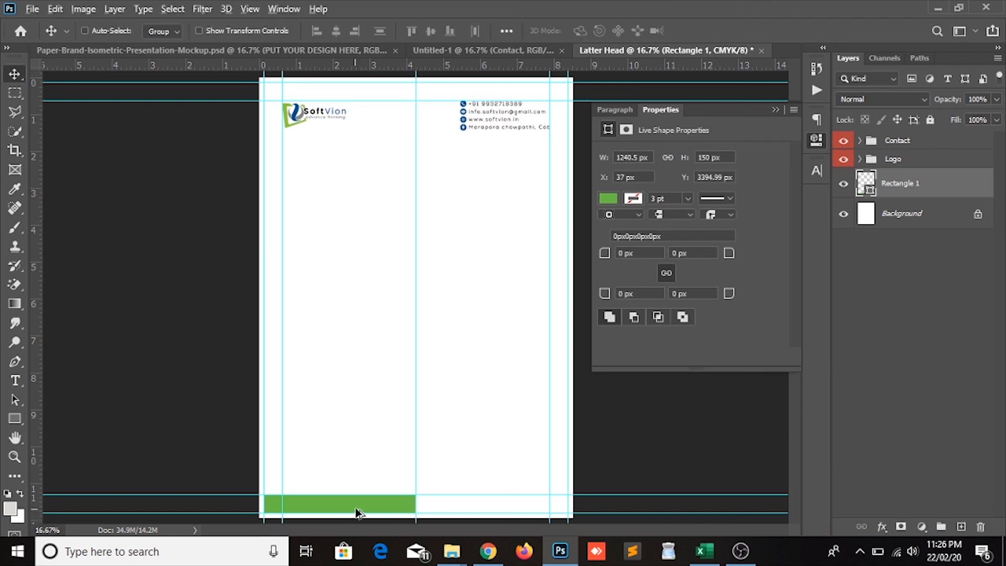
- Duplicate the green bar into the right half of the footer and fill the copy with the dark blue CMYK swatch
left_click_drag(358, 511, 507, 518)
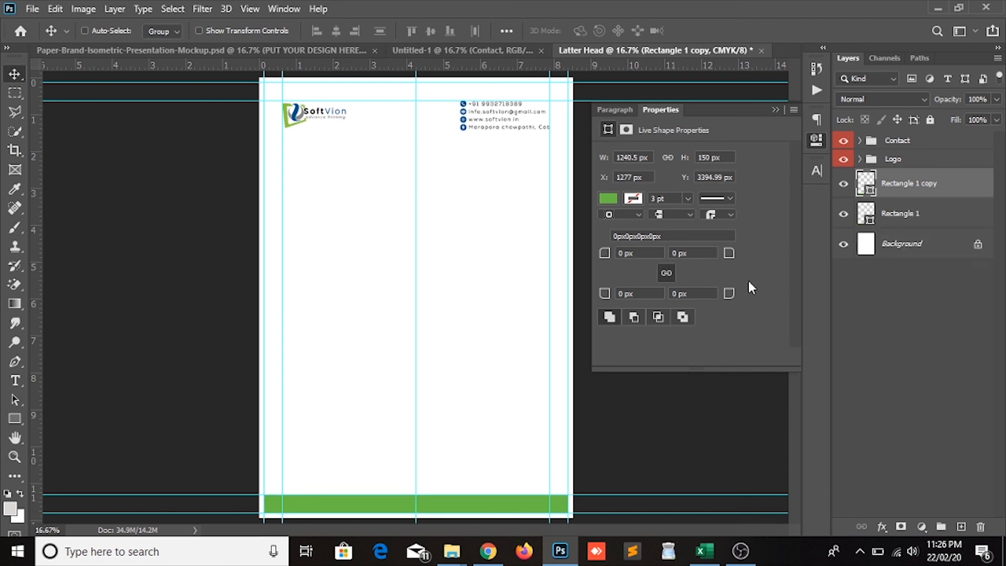
left_click(607, 198)
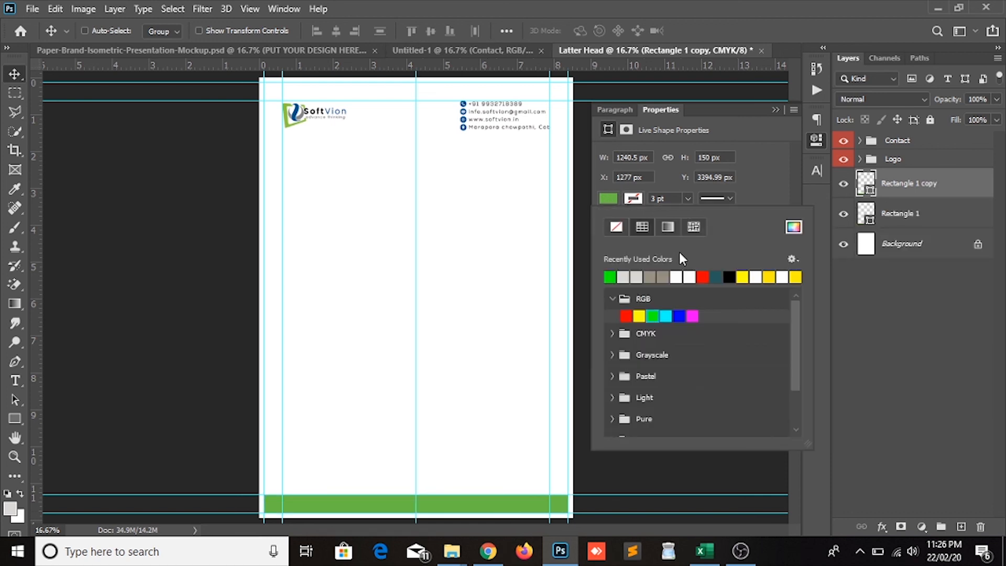
left_click(611, 333)
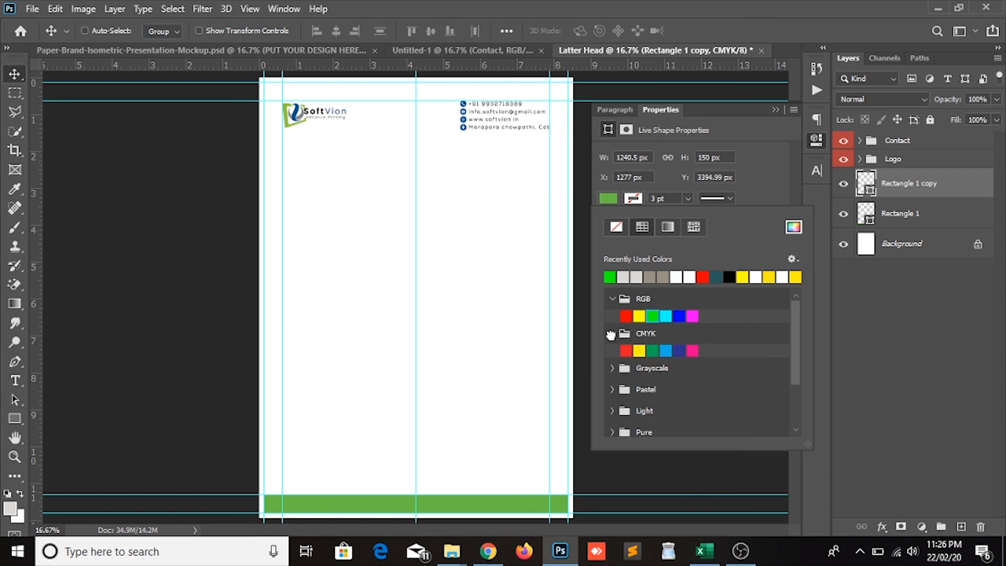
left_click(678, 350)
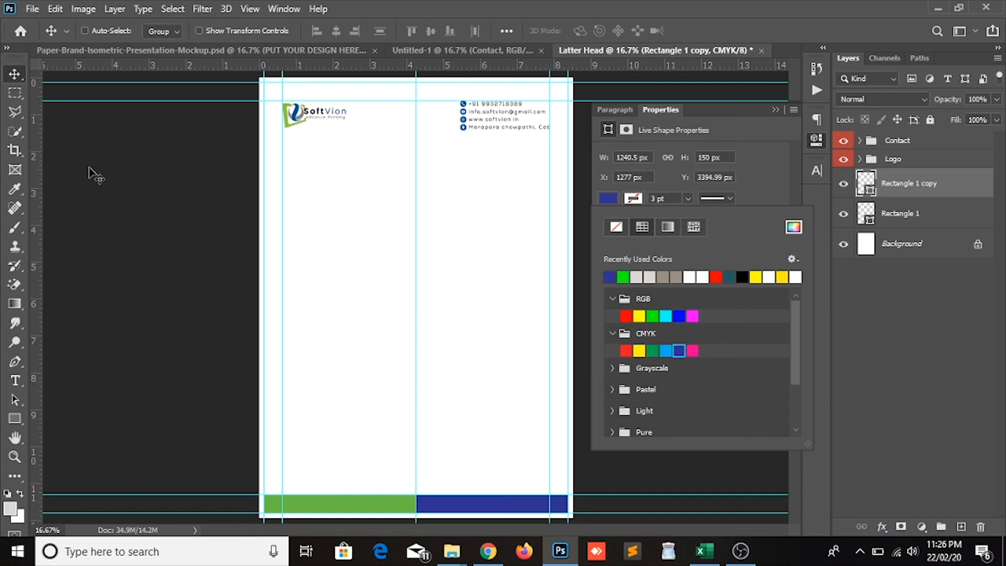
- Slant the blue bar's left end by moving its upper-left corner slightly inward, and accept conversion to a regular path
left_click(16, 76)
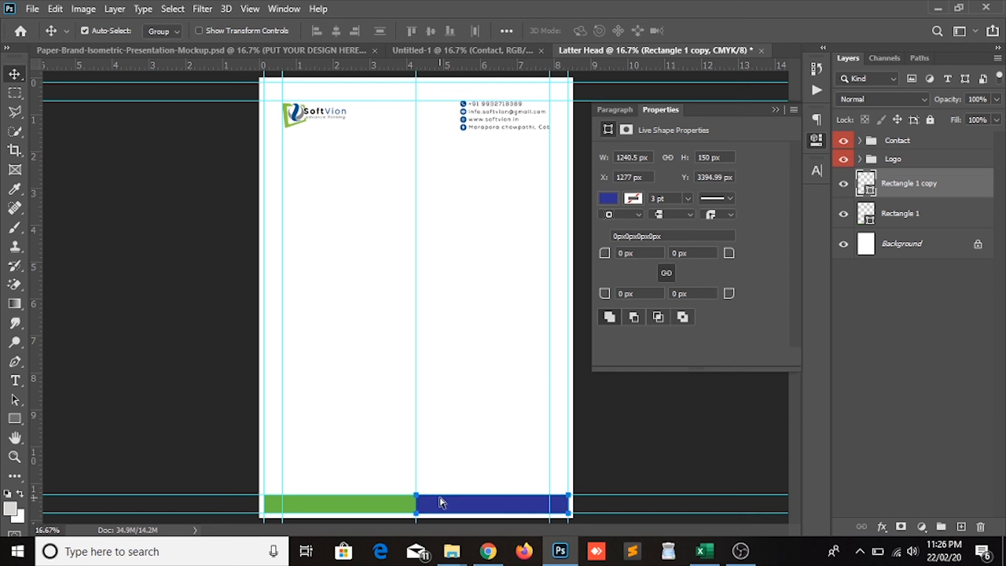
key("ctrl+t")
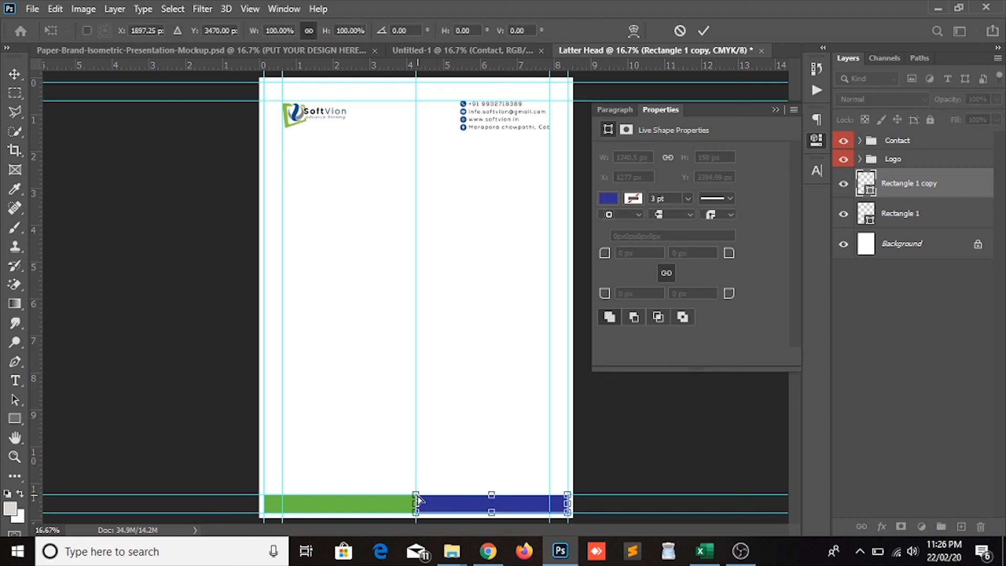
left_click_drag(417, 497, 420, 495)
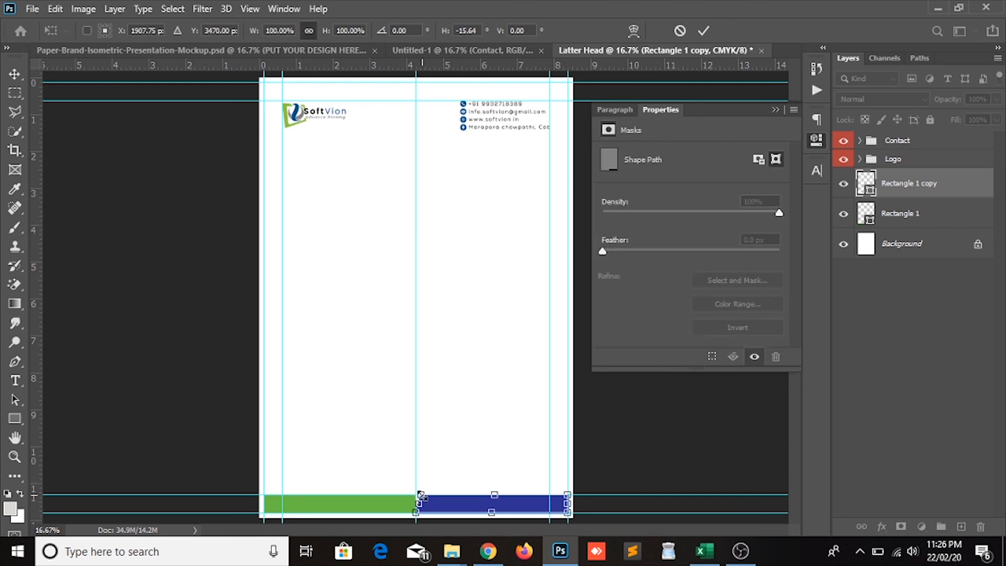
key("Return")
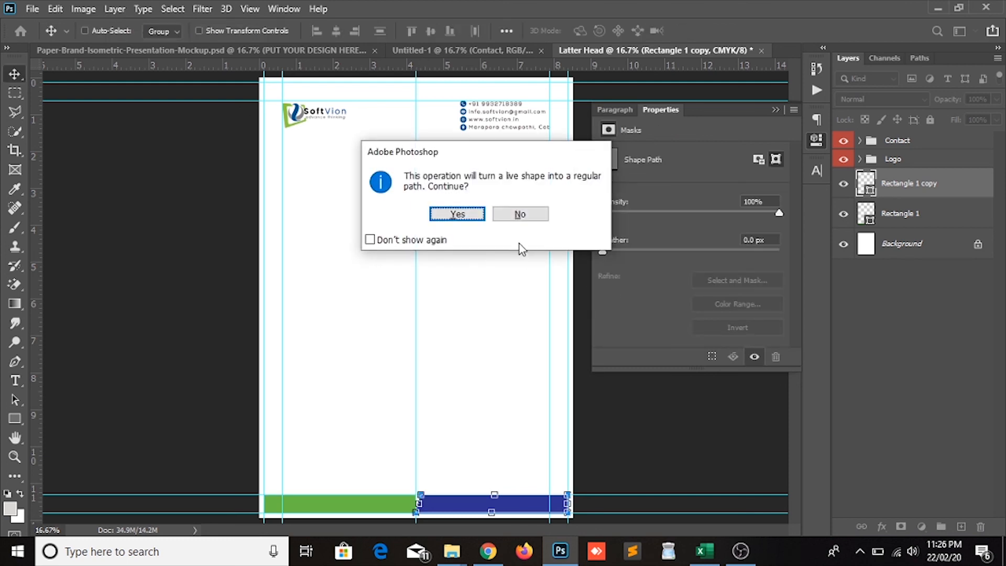
left_click(457, 213)
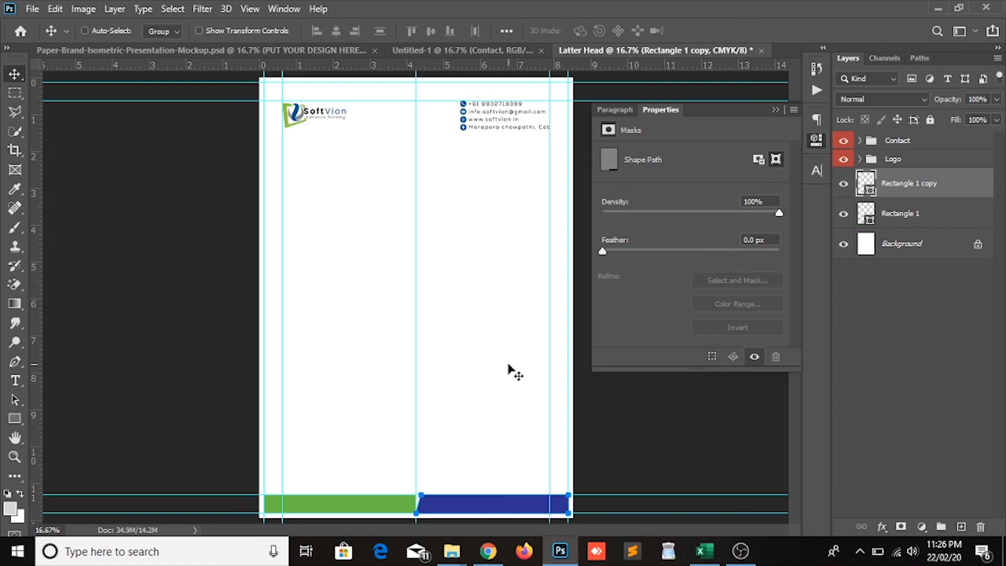
right_click(378, 499)
left_click(413, 457)
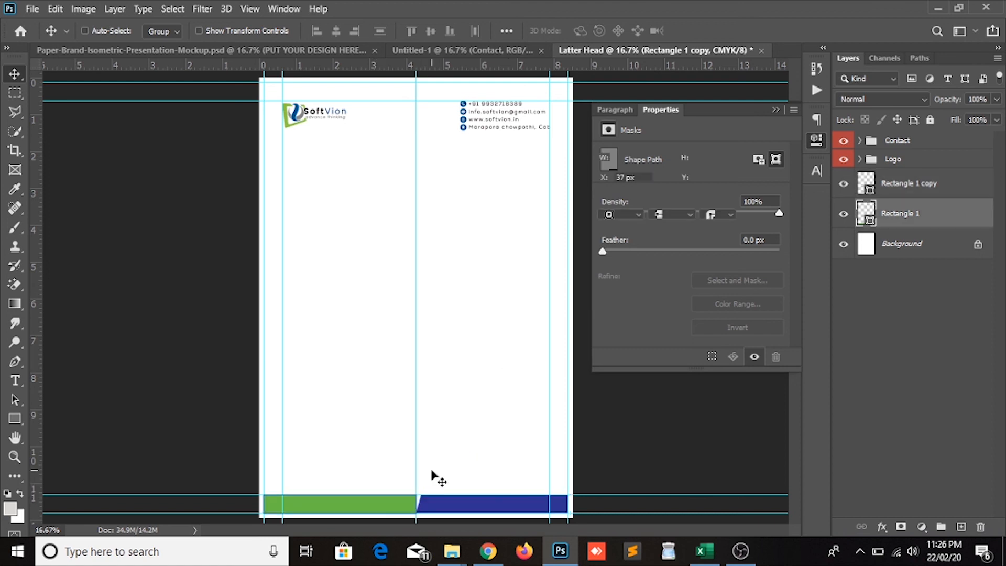
key("ctrl+t")
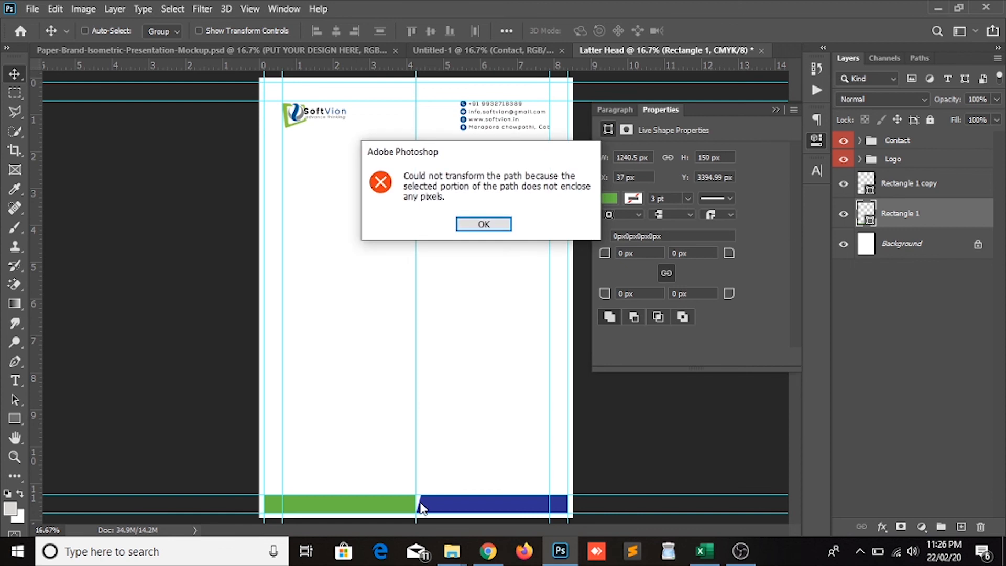
left_click(495, 229)
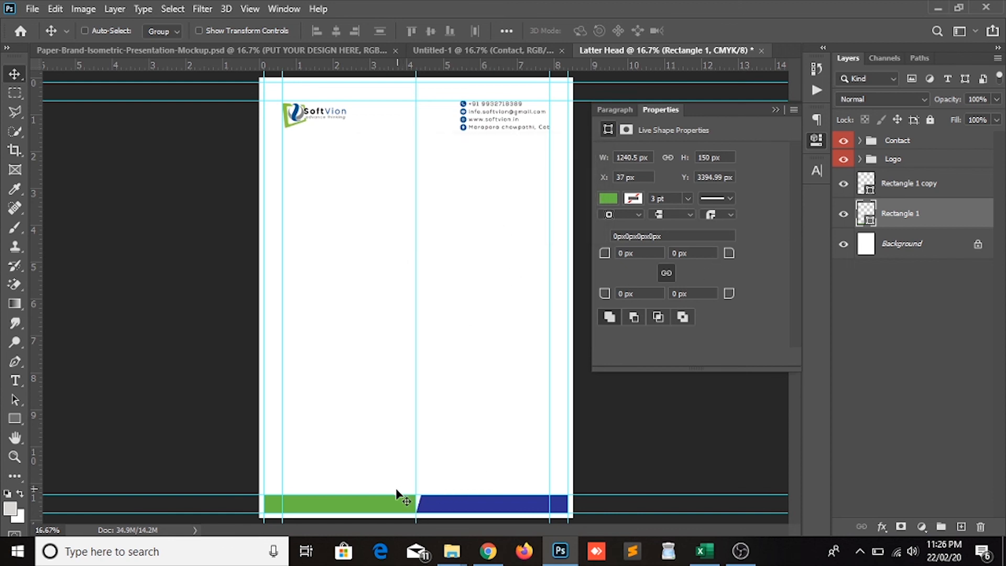
- Slant the green bar's right end by moving the lower-right corner of Rectangle 1 slightly inward, parallel to the blue bar's edge
right_click(376, 504)
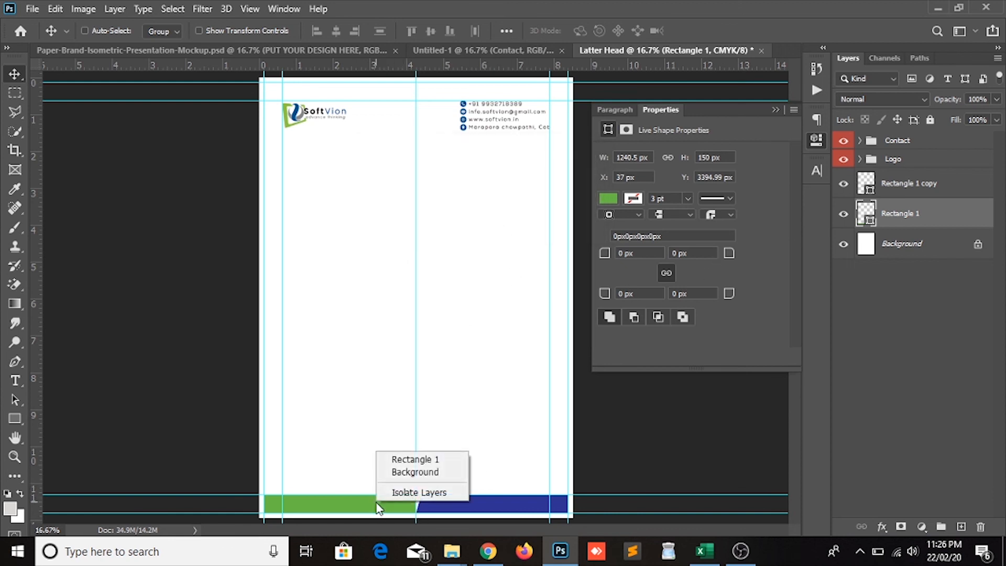
left_click(422, 460)
key("ctrl+t")
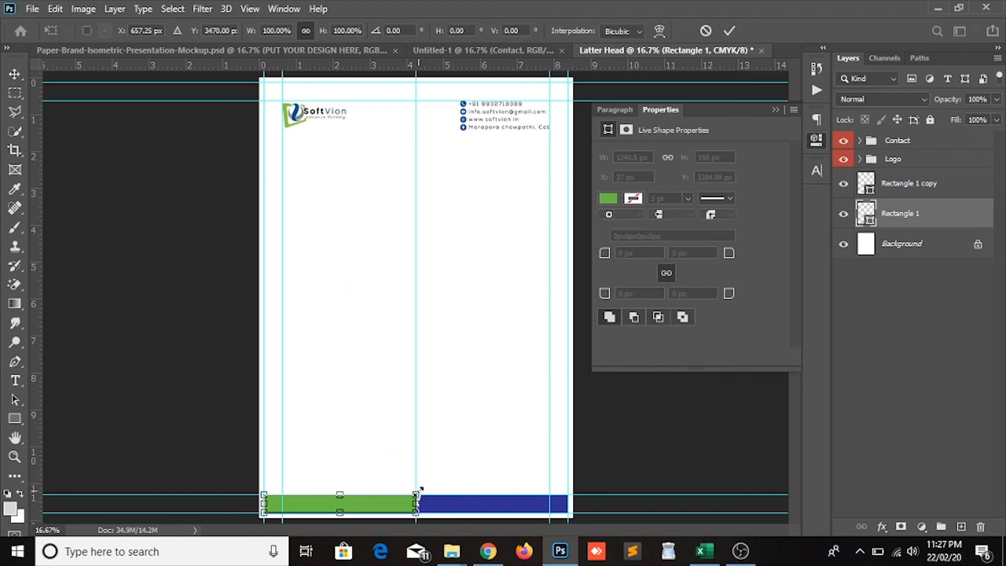
left_click_drag(417, 518, 411, 519)
key("Return")
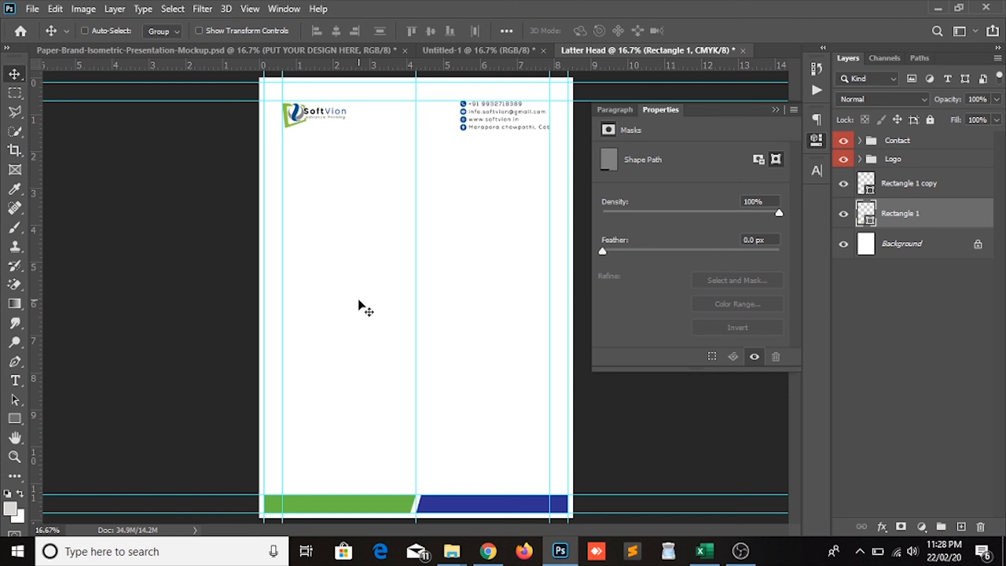
- Copy Group 4, the lorem ipsum text, Group 3 and Credential from Untitled-1 into Latter Head, centring them between the side margins
left_click(485, 53)
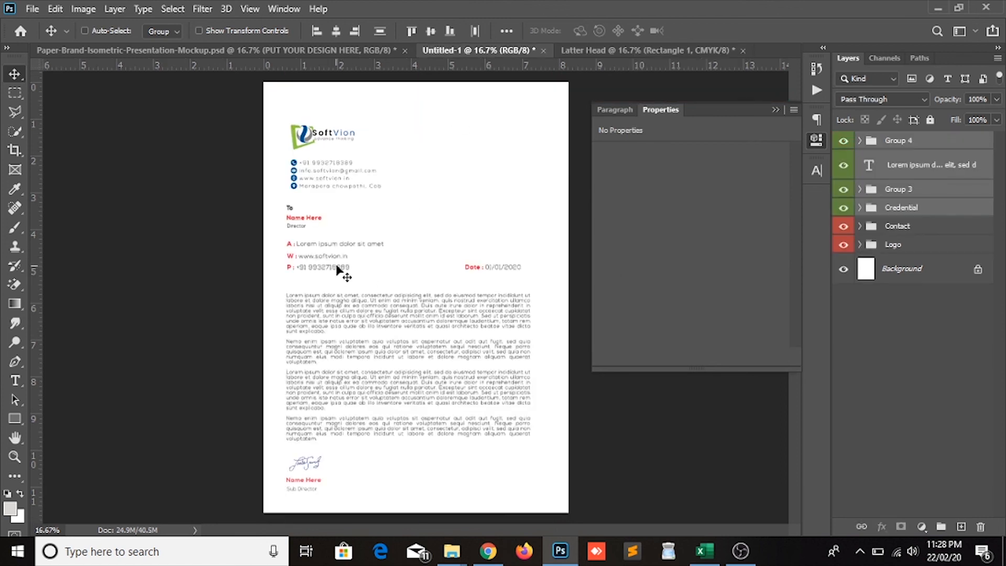
left_click_drag(336, 268, 357, 280)
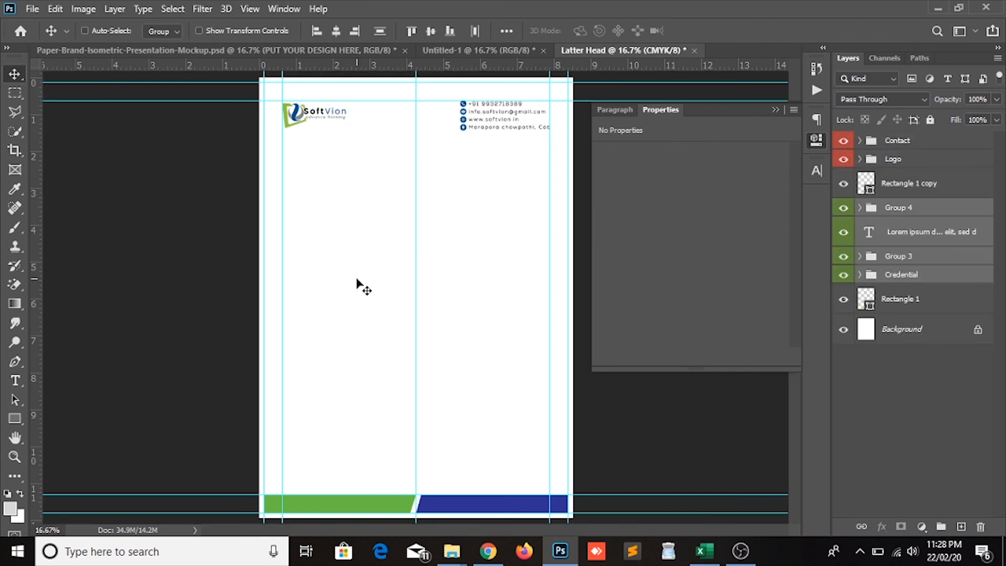
left_click_drag(346, 281, 408, 305)
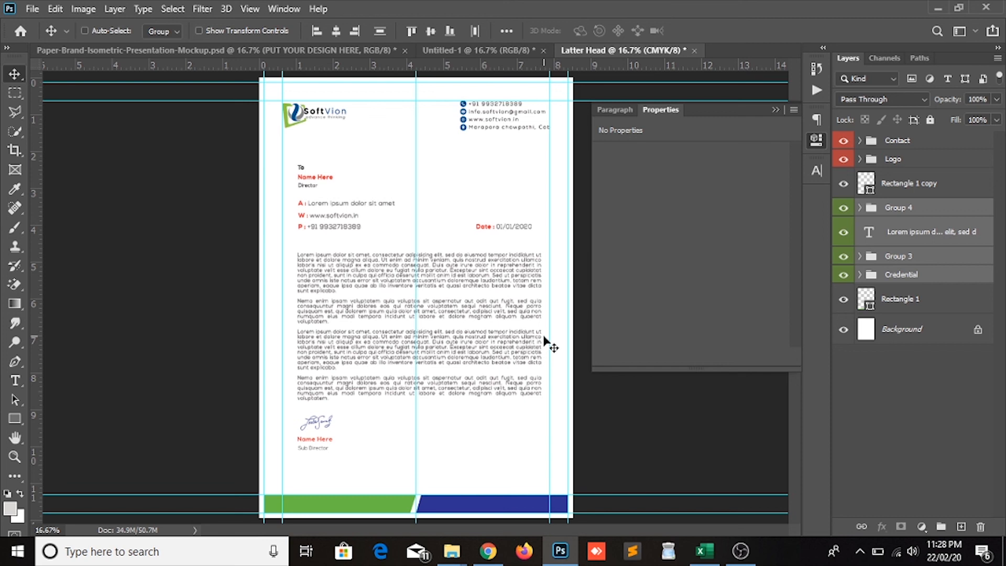
left_click_drag(499, 309, 492, 310)
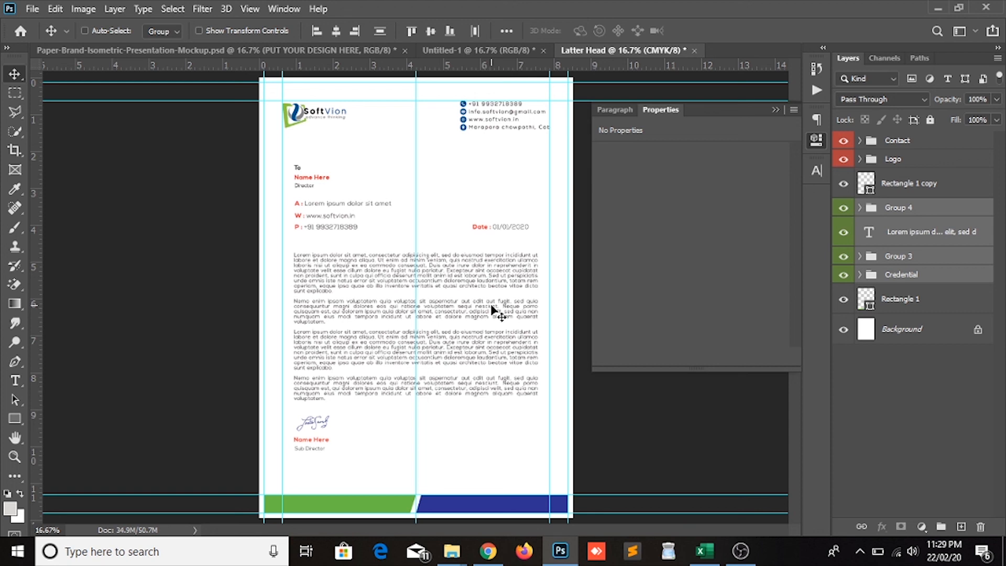
- Switch to Paper-Brand-Isometric-Presentation-Mockup.psd and view the whole letterhead mockup unobstructed
left_click(155, 49)
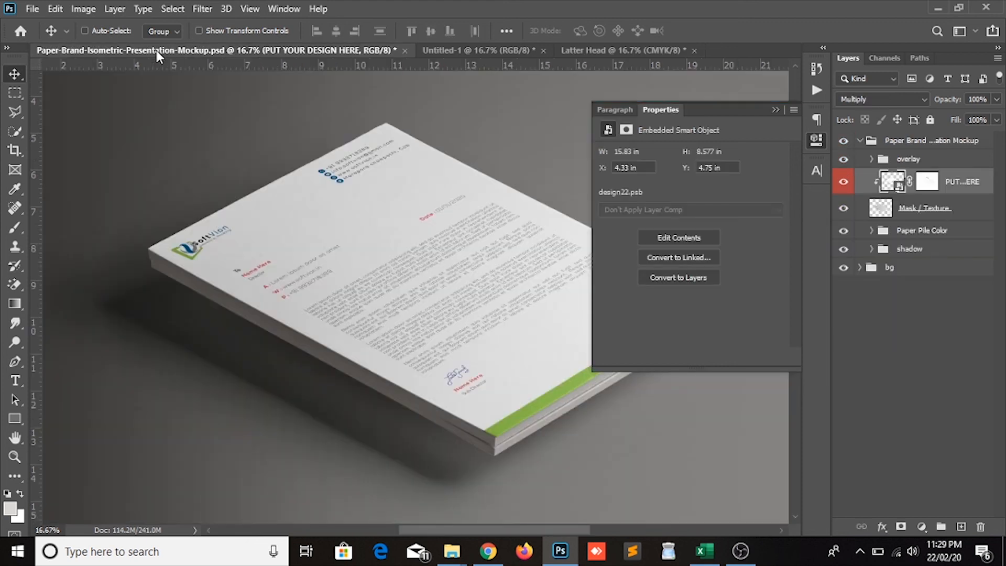
left_click(776, 111)
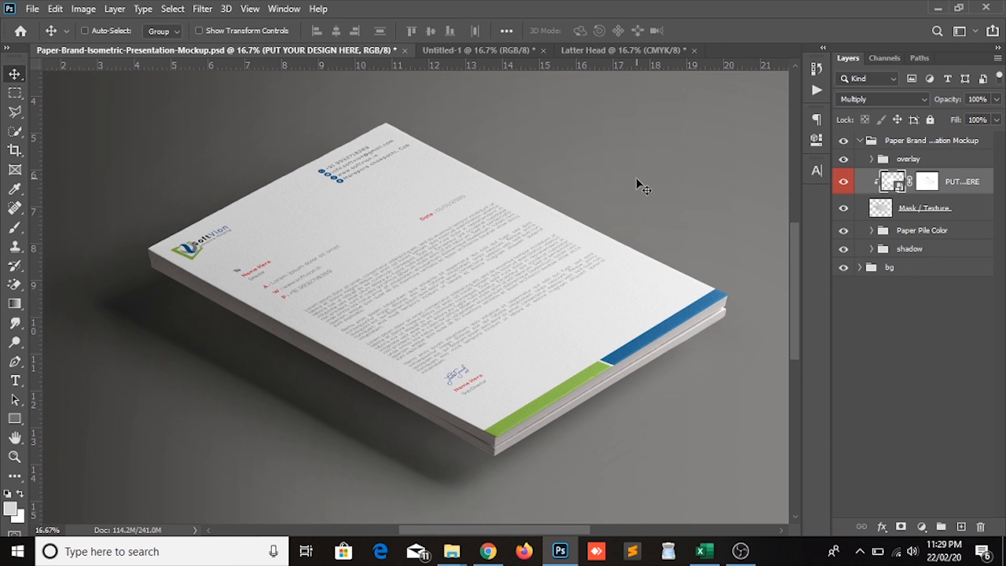